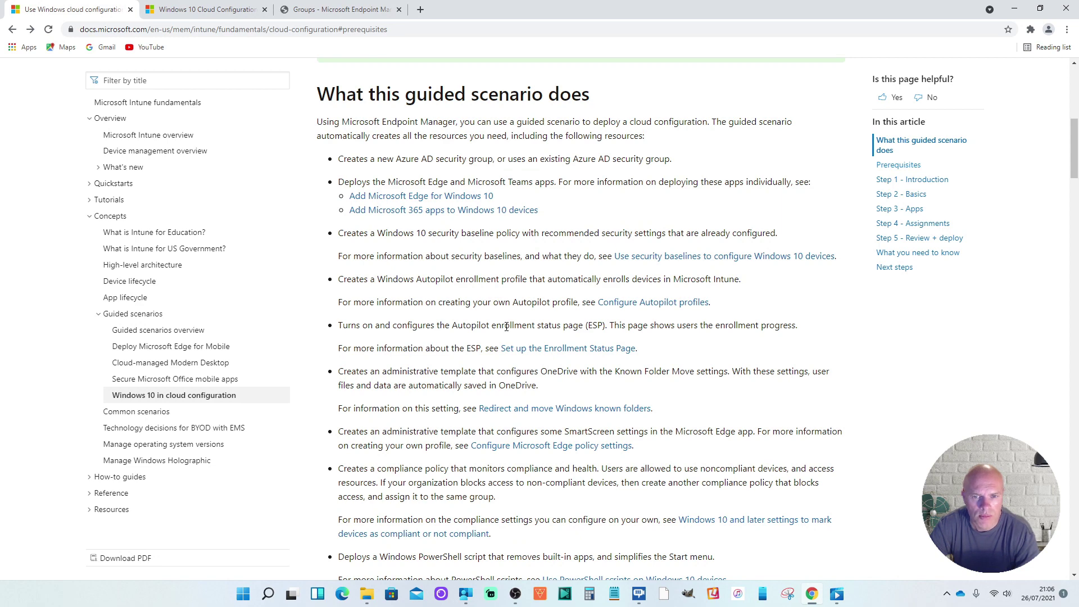
pyautogui.scroll(-1, 495, 329)
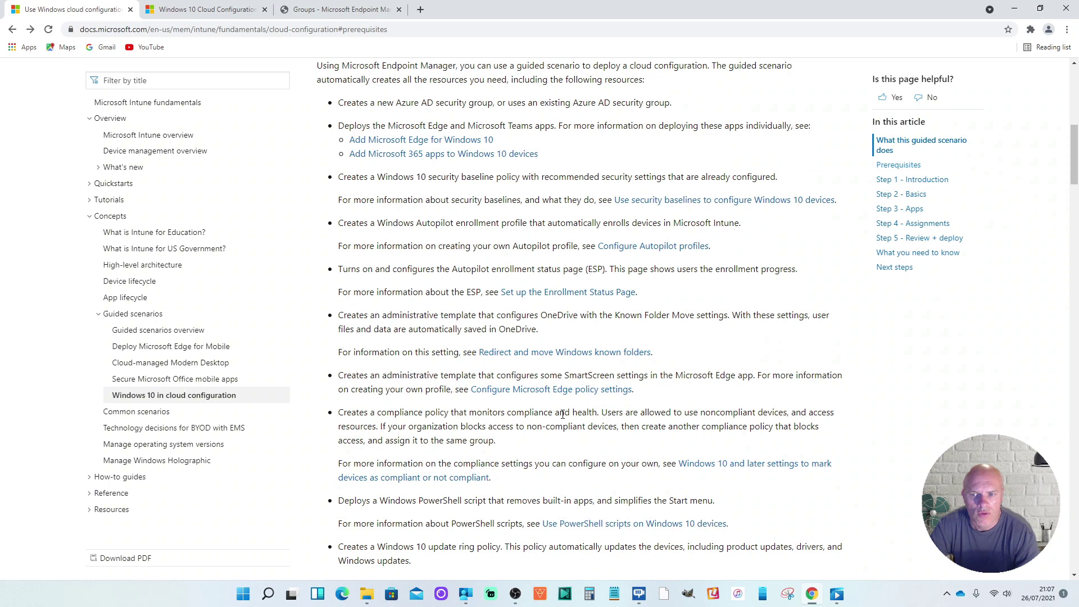
pyautogui.scroll(-3, 562, 414)
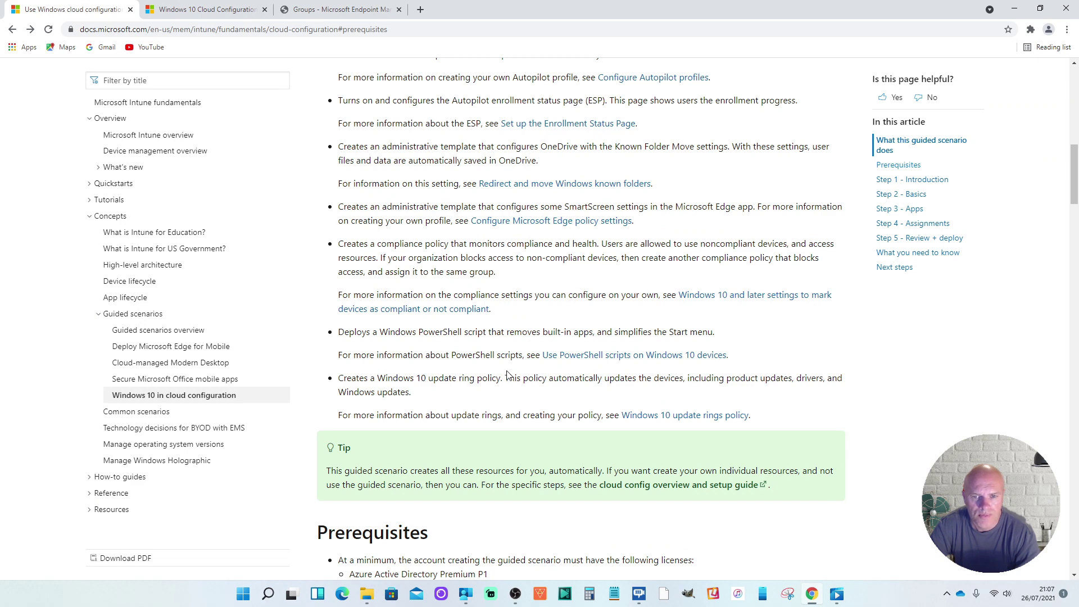
pyautogui.scroll(1, 507, 342)
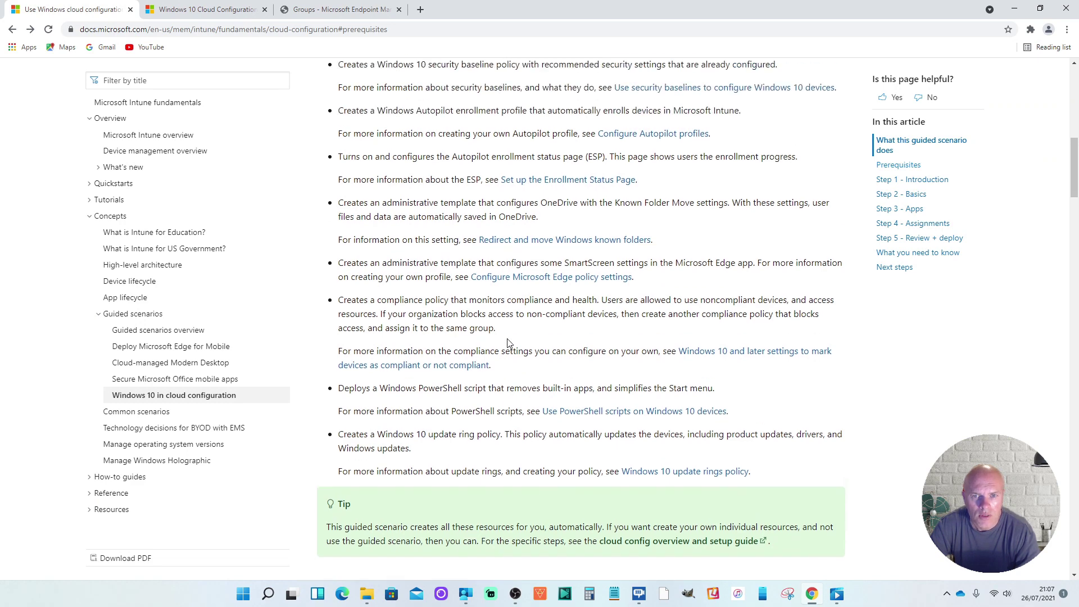
pyautogui.scroll(2, 508, 342)
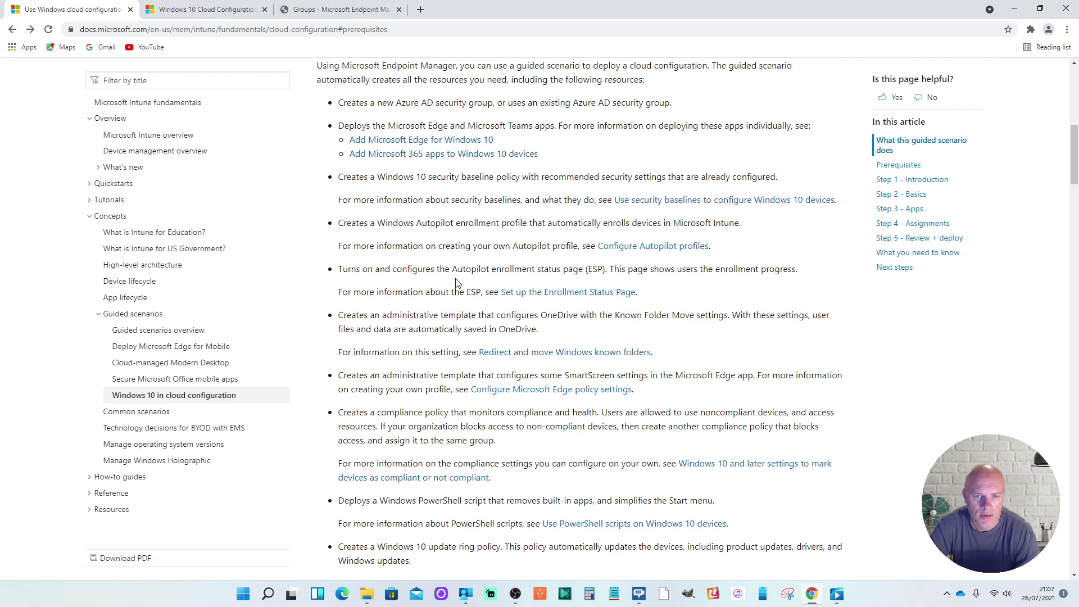
pyautogui.scroll(-1, 457, 281)
# Scroll the Microsoft Docs article down to the license Prerequisites section
pyautogui.scroll(-5, 457, 281)
pyautogui.scroll(-2, 456, 281)
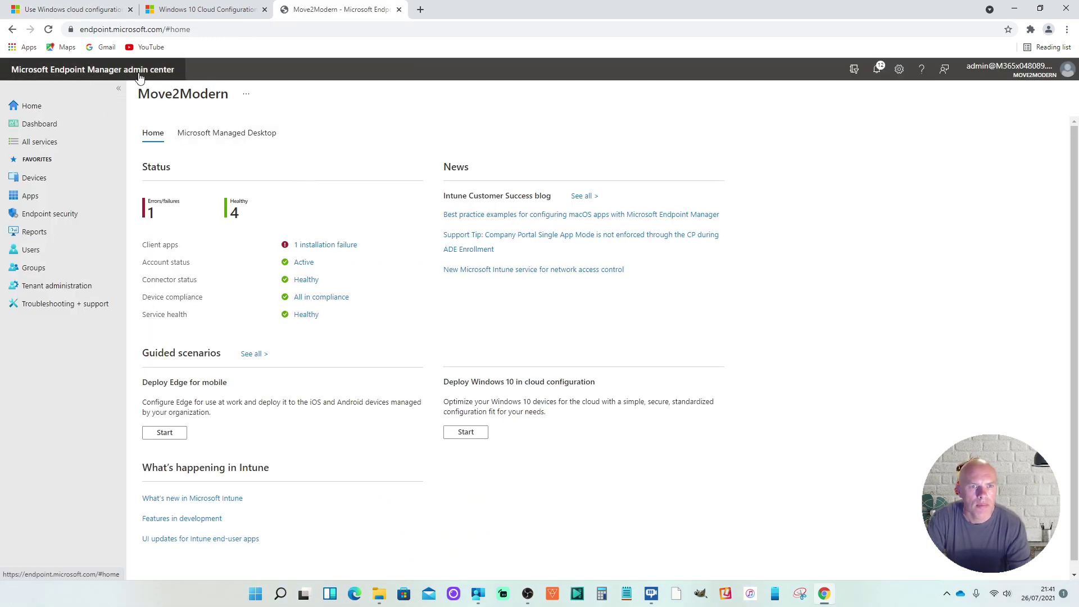
# Show Guided scenarios (preview) from the Troubleshooting + support area
pyautogui.click(45, 310)
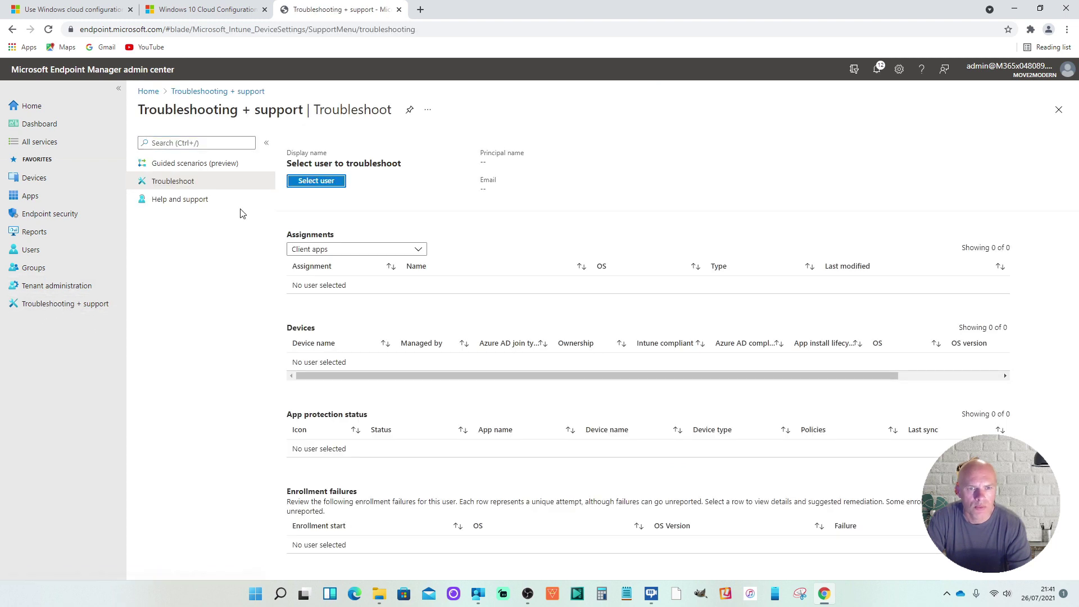
pyautogui.click(181, 166)
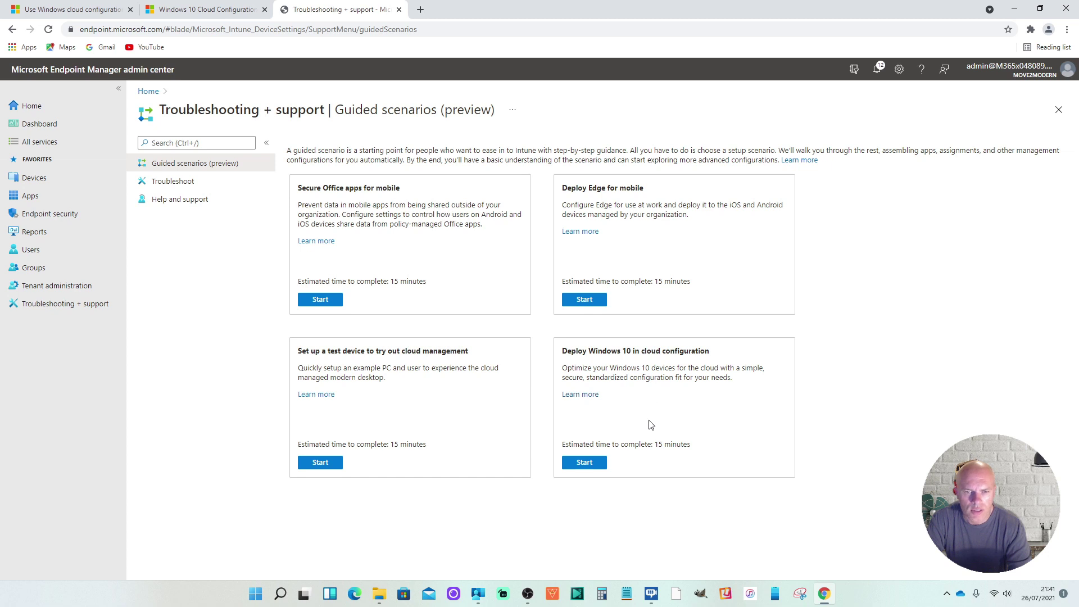
# Start the Deploy Windows 10 in cloud configuration scenario and move past its Introduction to Basics
pyautogui.click(585, 462)
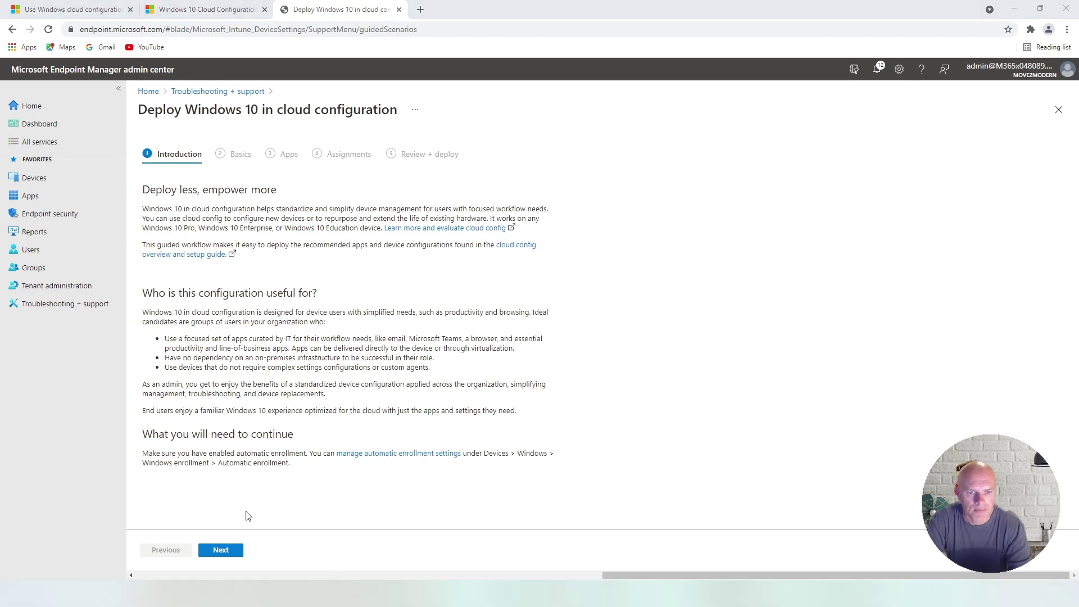
pyautogui.click(223, 551)
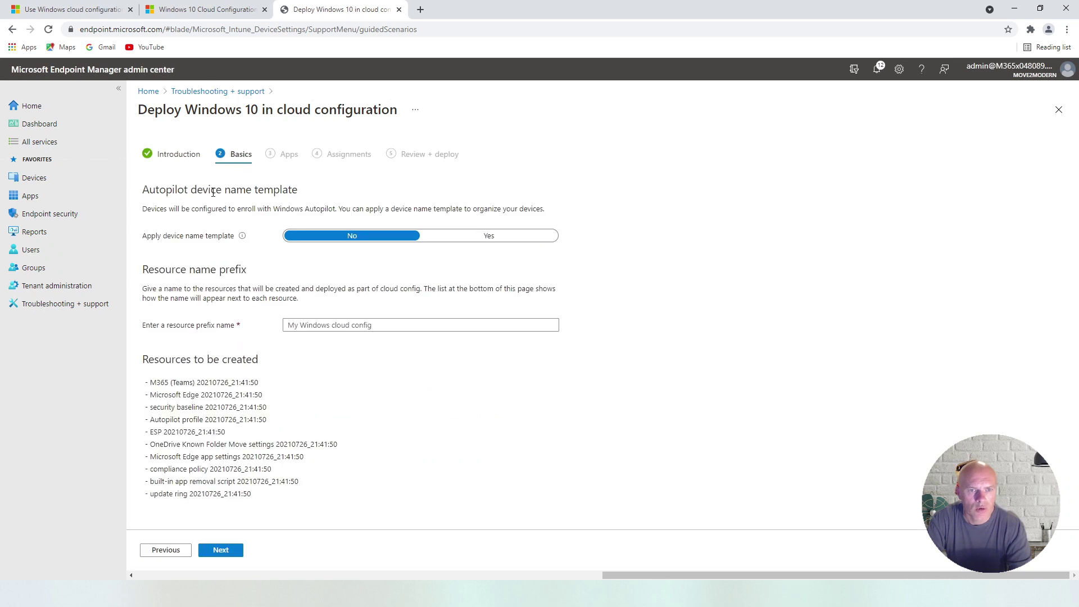
# Turn on the Autopilot device name template and enter Win10-%SERIAL%
pyautogui.click(488, 236)
pyautogui.click(320, 314)
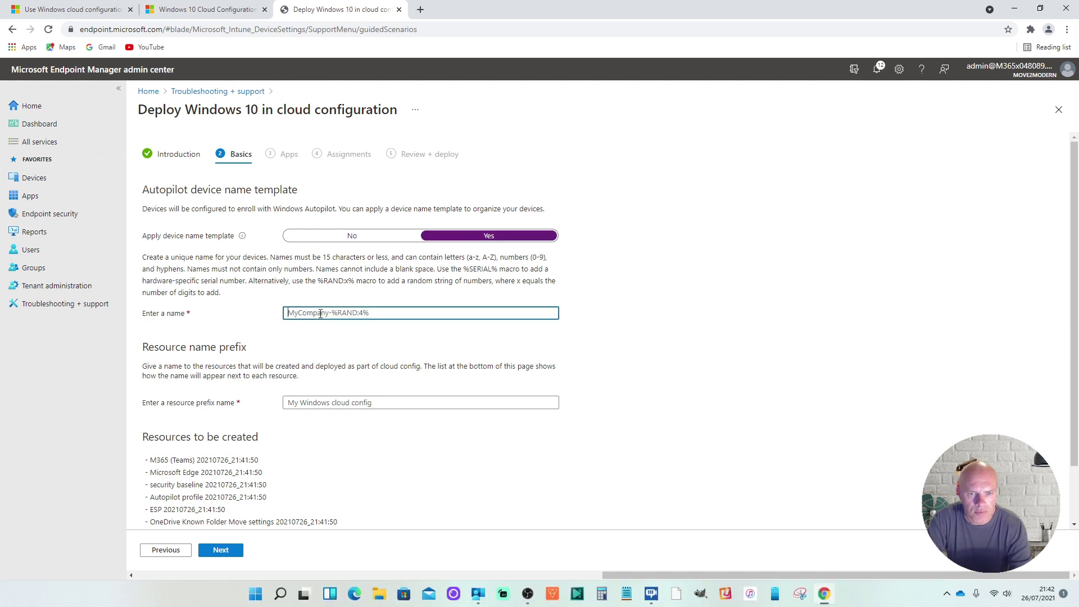
pyautogui.write('Win-')
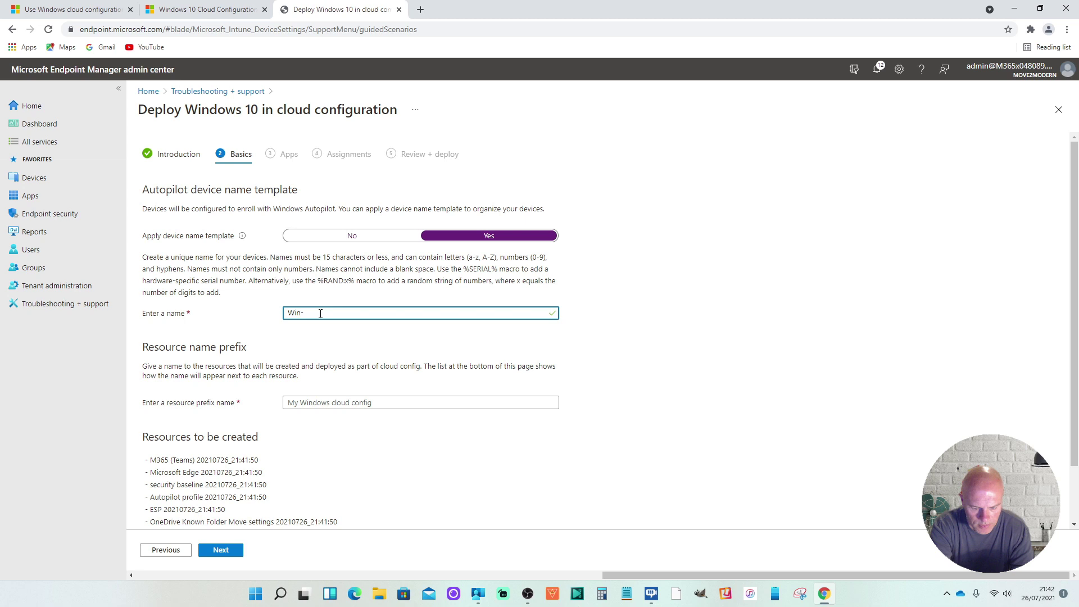
pyautogui.write('%SERI')
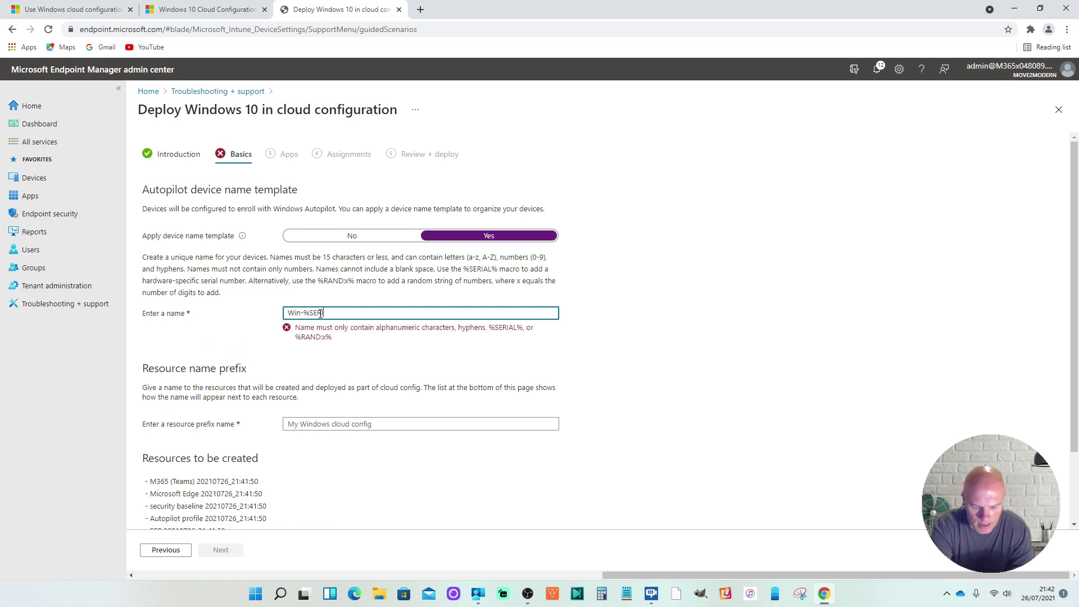
pyautogui.write('AL')
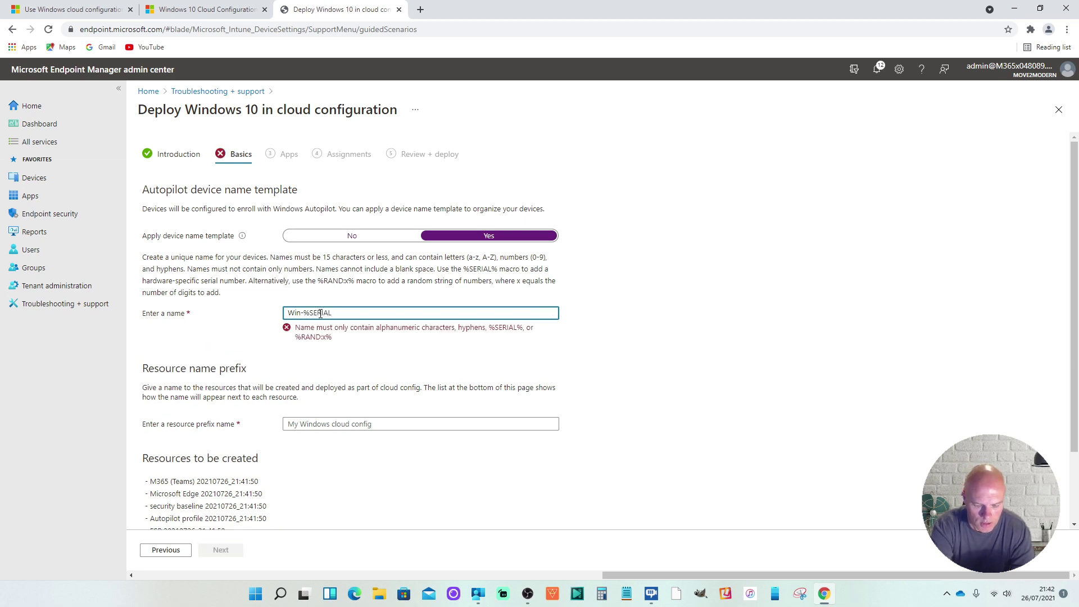
pyautogui.write('%')
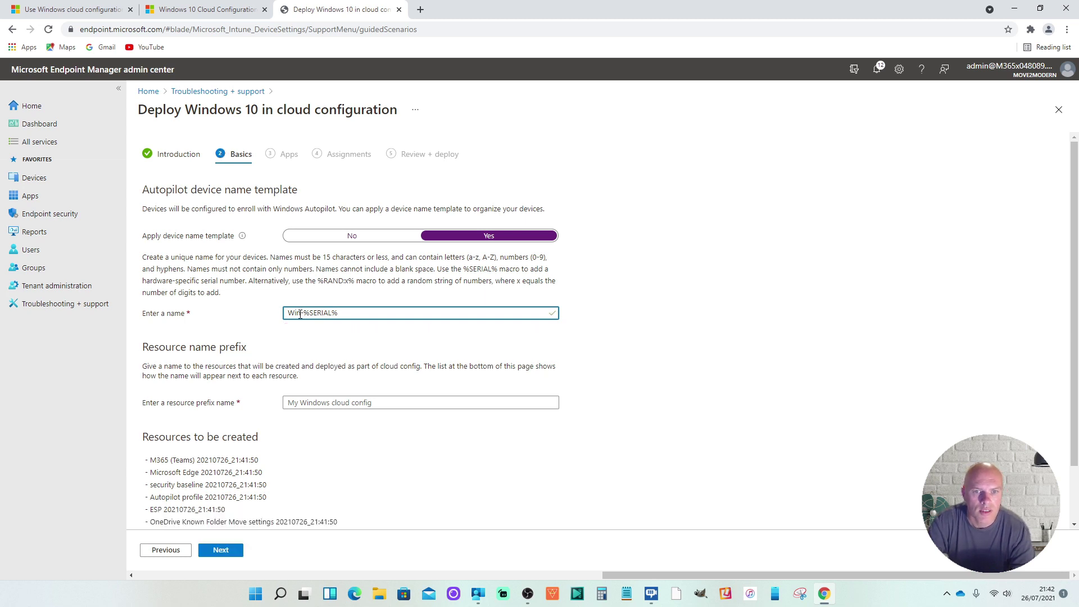
pyautogui.write('10')
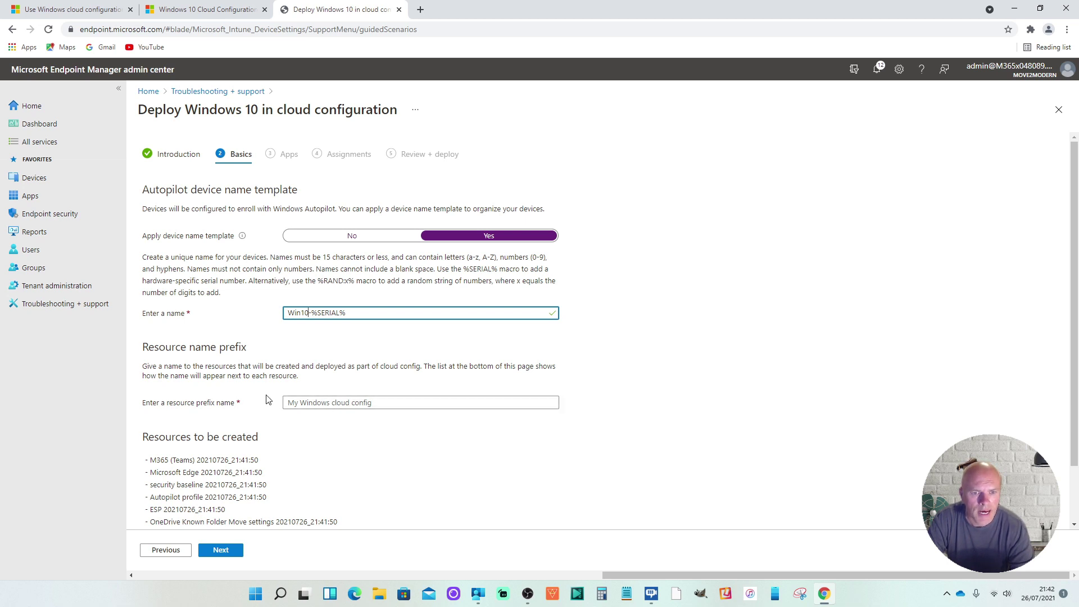
# Enter CloudConfig as the resource name prefix
pyautogui.click(309, 404)
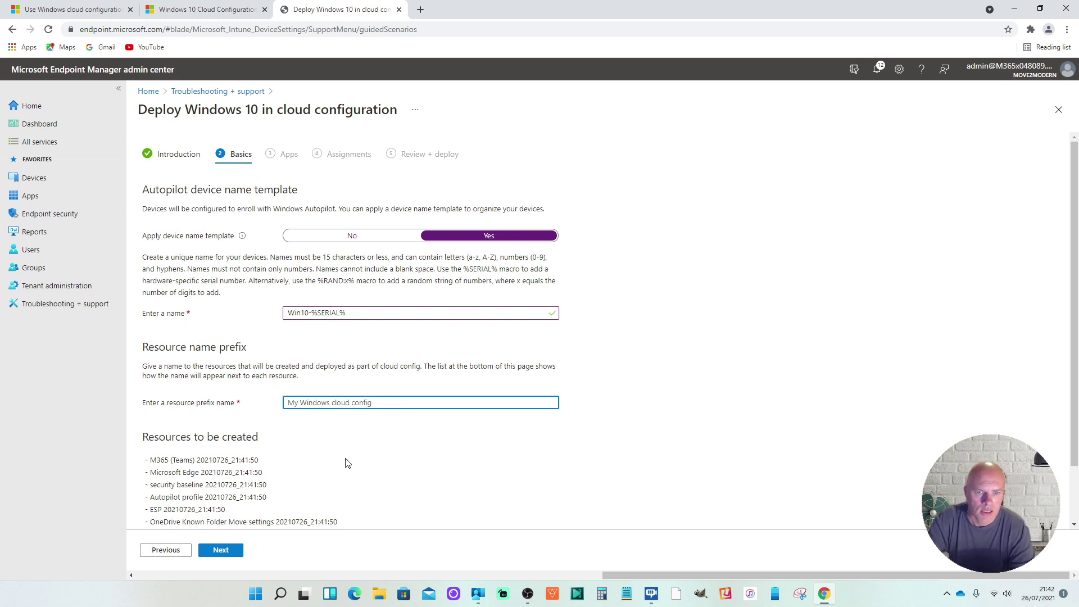
pyautogui.scroll(-1, 358, 448)
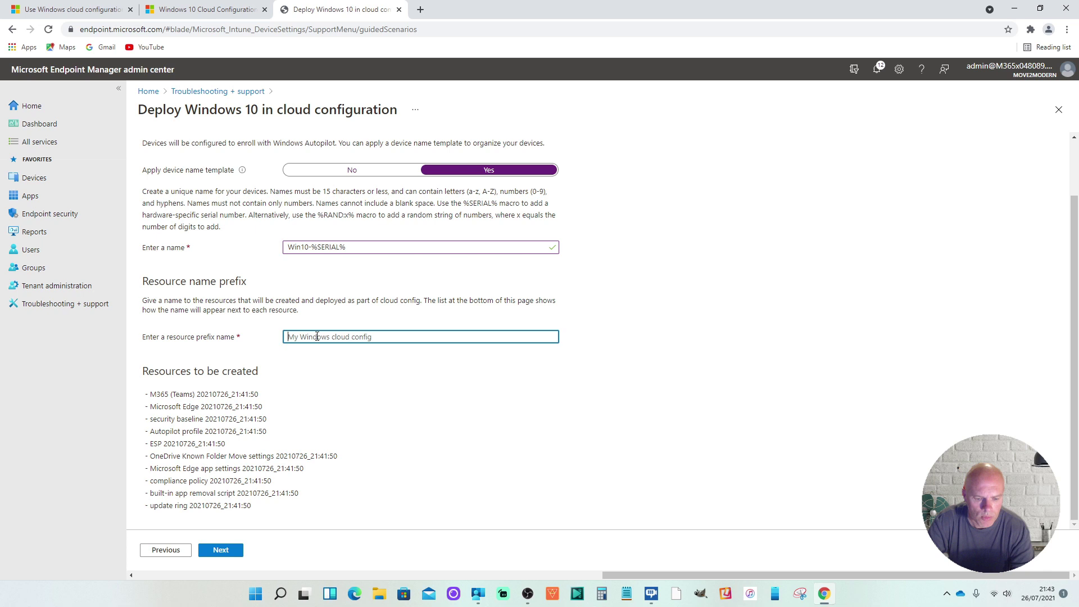
pyautogui.write('cL')
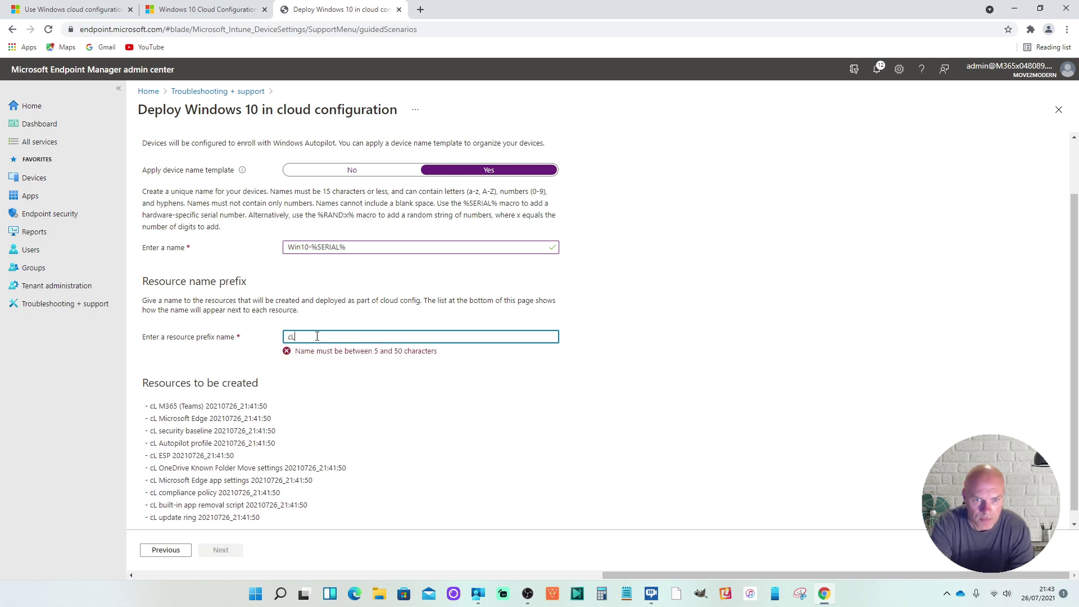
pyautogui.press('BackSpace')
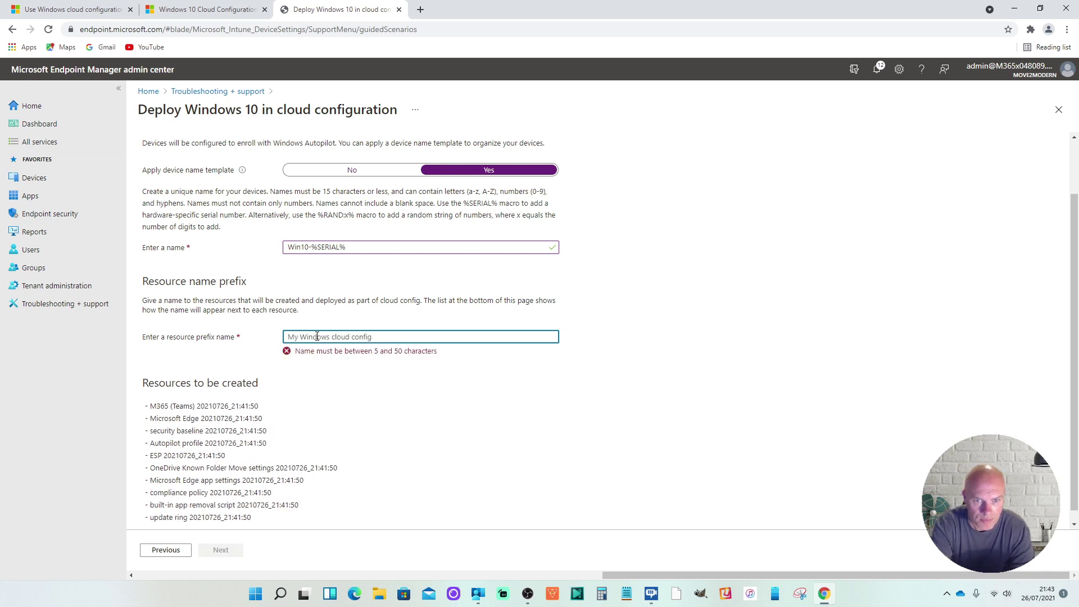
pyautogui.write('CloudC')
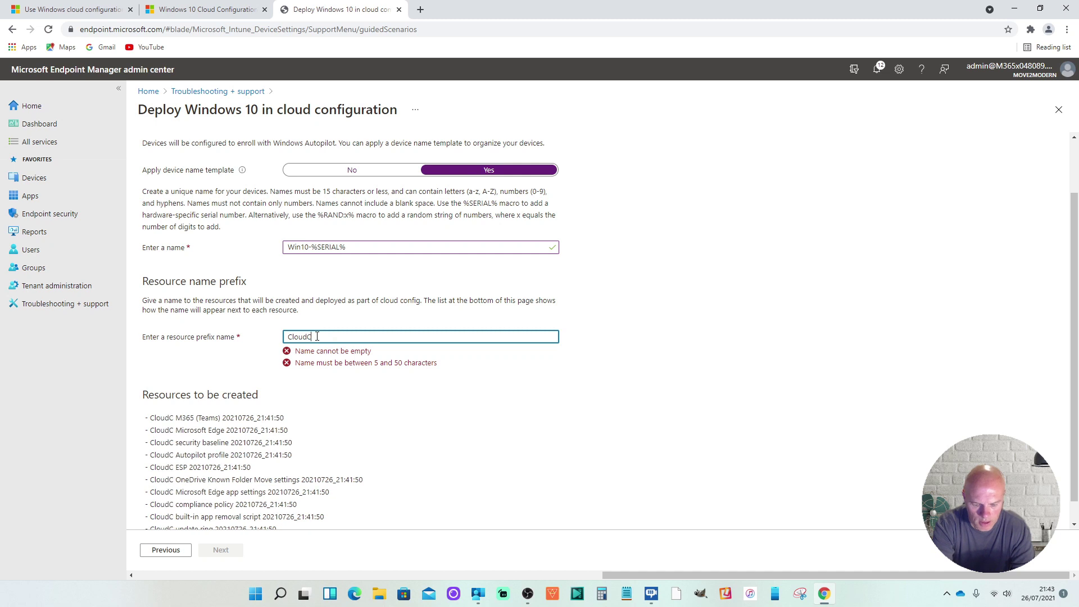
pyautogui.write('onfo')
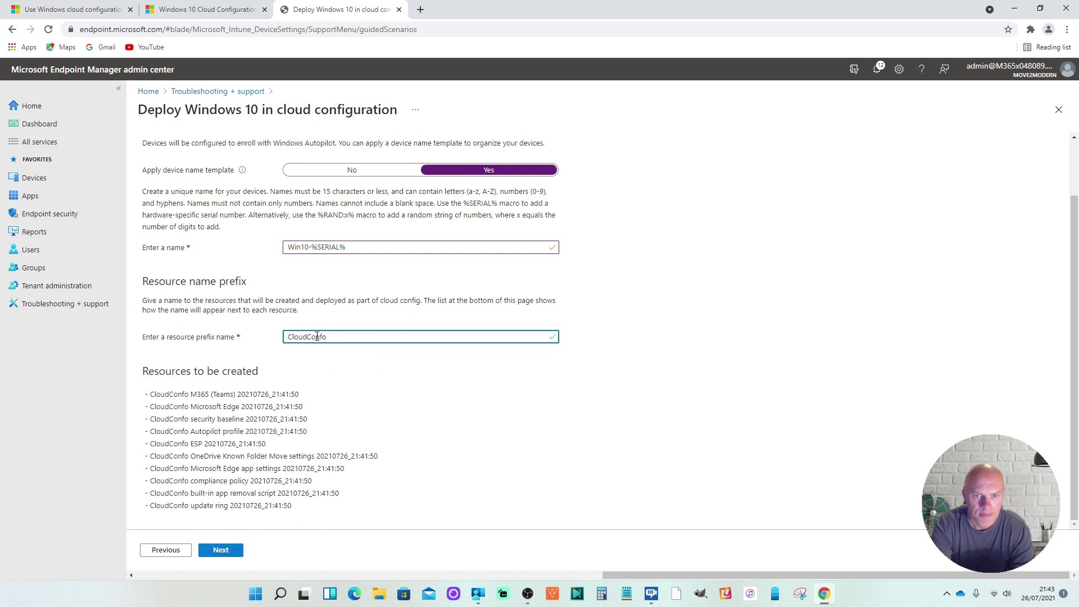
pyautogui.press('BackSpace')
pyautogui.write('ig')
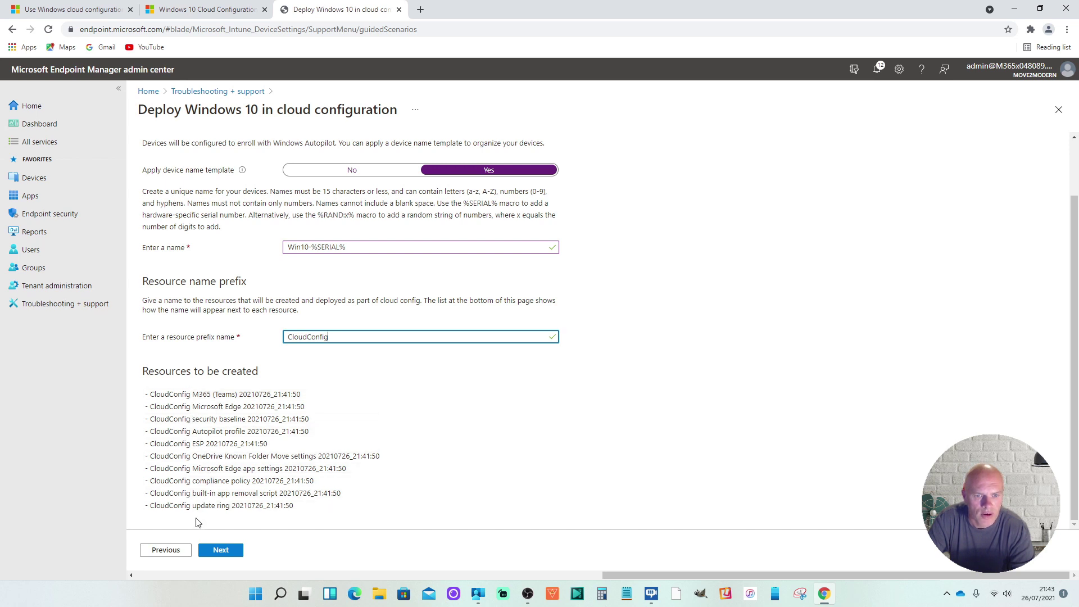
# Leave the extra M365 apps unchecked, keeping only Teams and Edge, and continue to Assignments
pyautogui.click(219, 549)
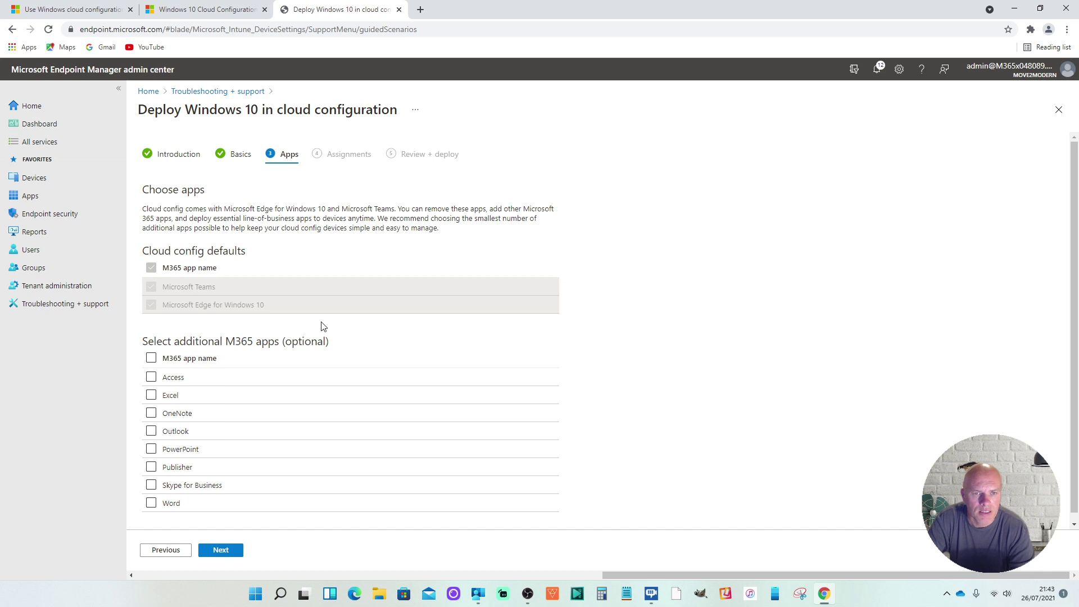
pyautogui.scroll(-1, 170, 325)
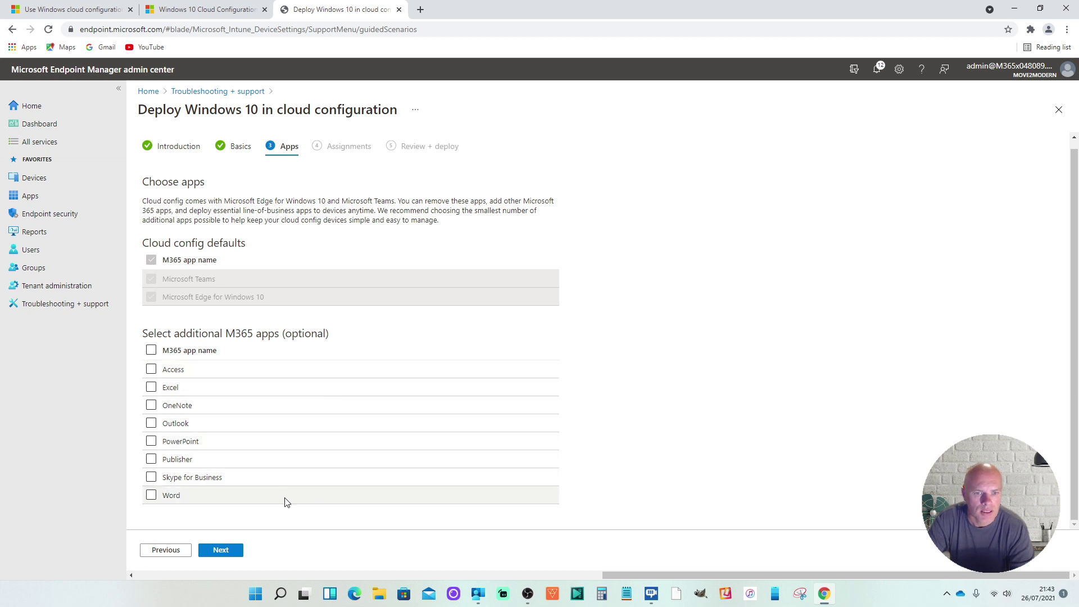
pyautogui.click(221, 550)
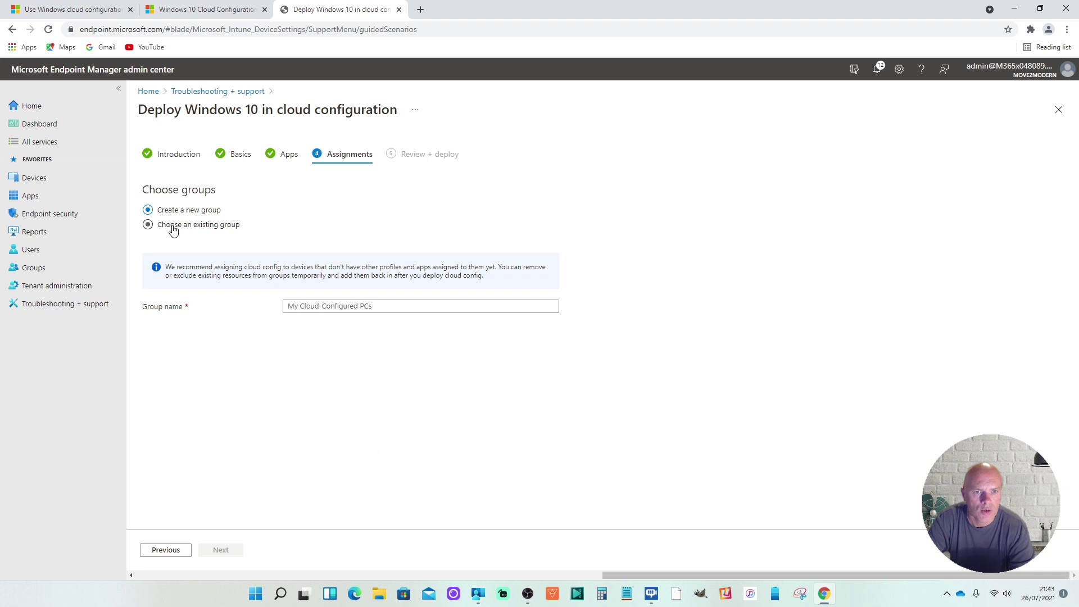
# Assign the deployment to the existing CloudConfigDeviceGroup and continue to Review + deploy
pyautogui.click(173, 227)
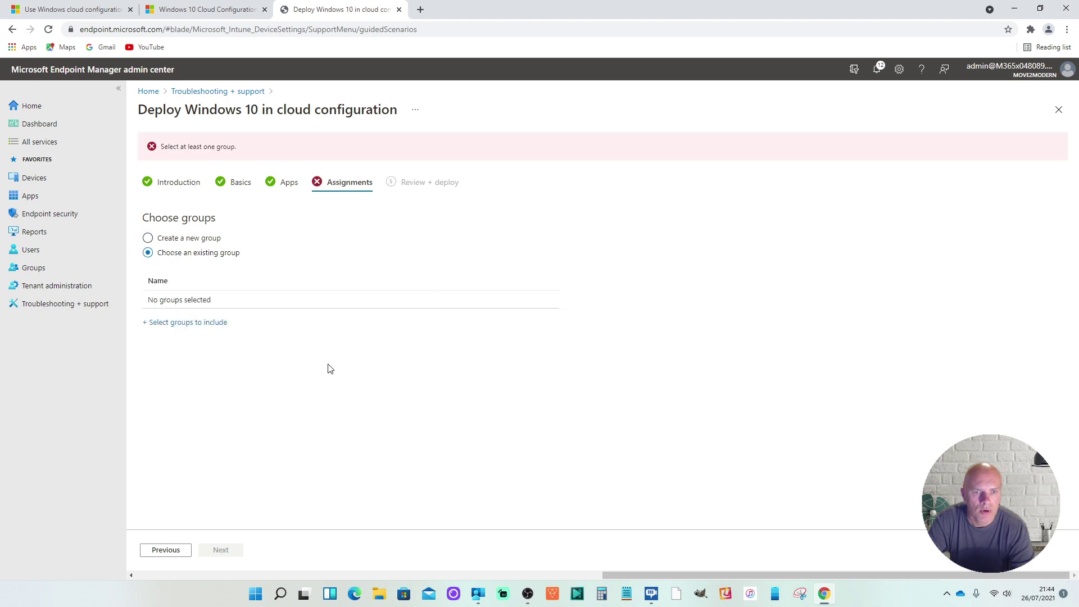
pyautogui.click(203, 324)
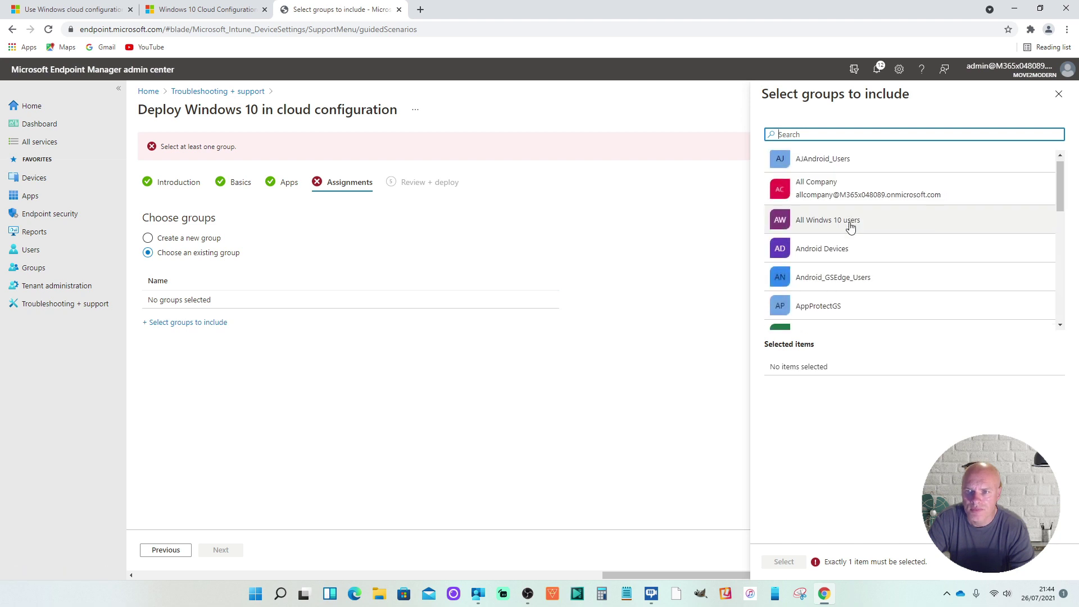
pyautogui.scroll(-5, 850, 227)
pyautogui.scroll(2, 838, 231)
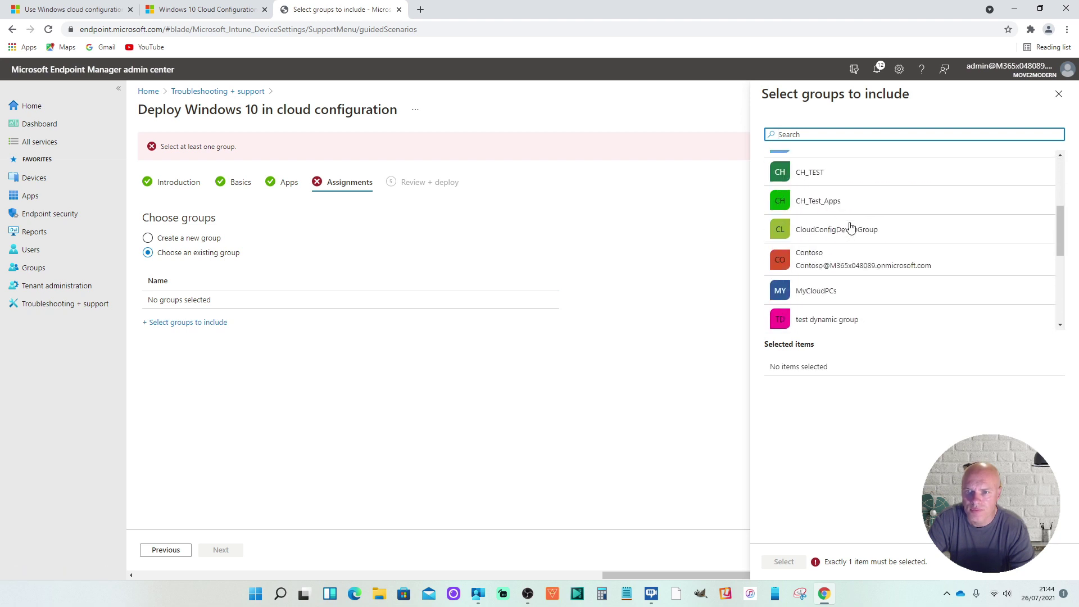
pyautogui.click(848, 235)
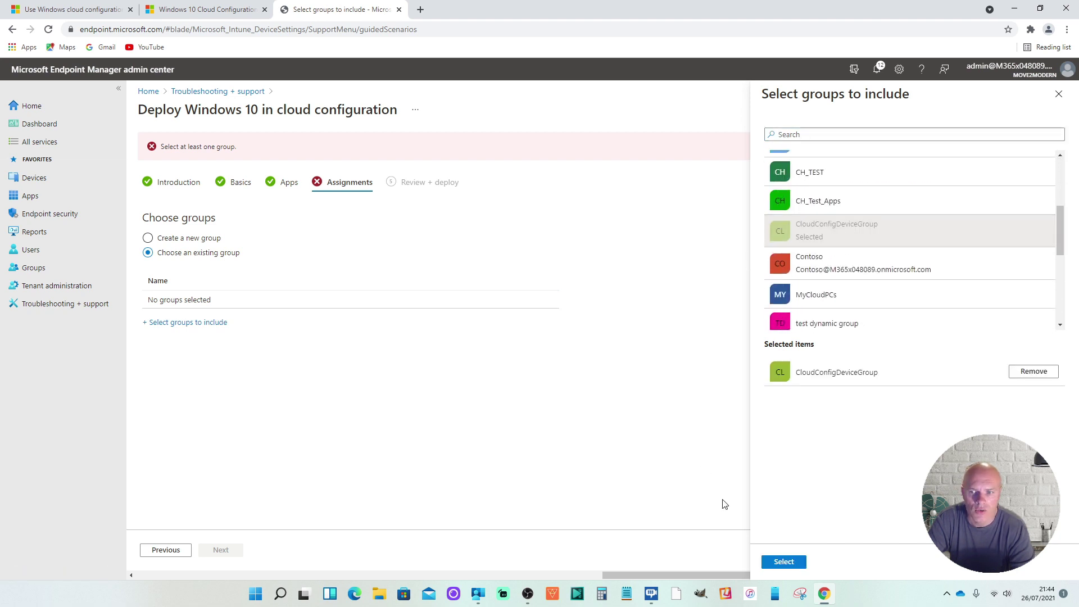
pyautogui.click(784, 561)
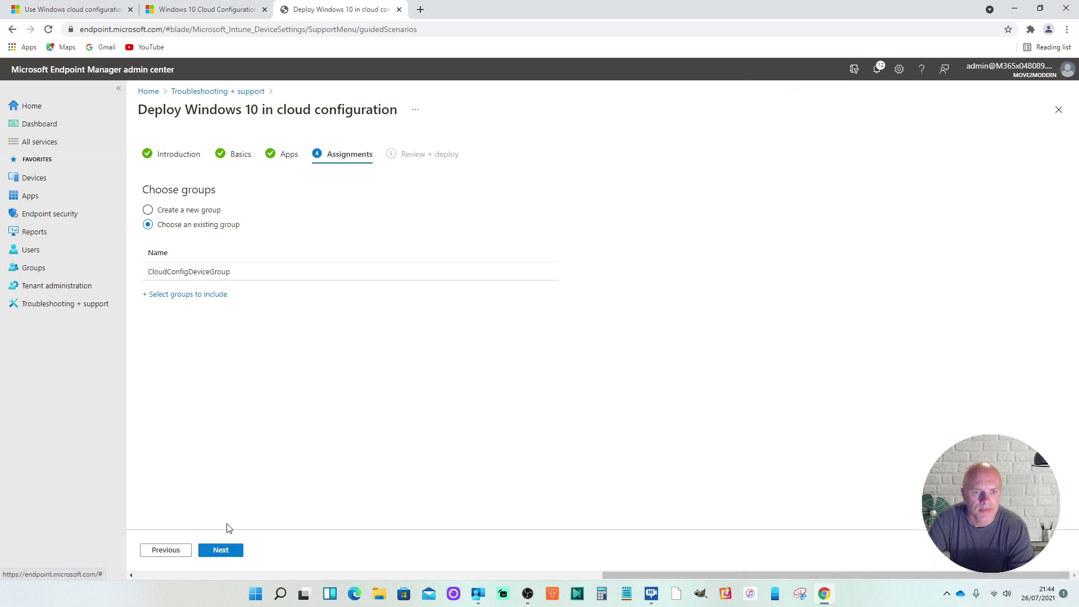
pyautogui.click(219, 549)
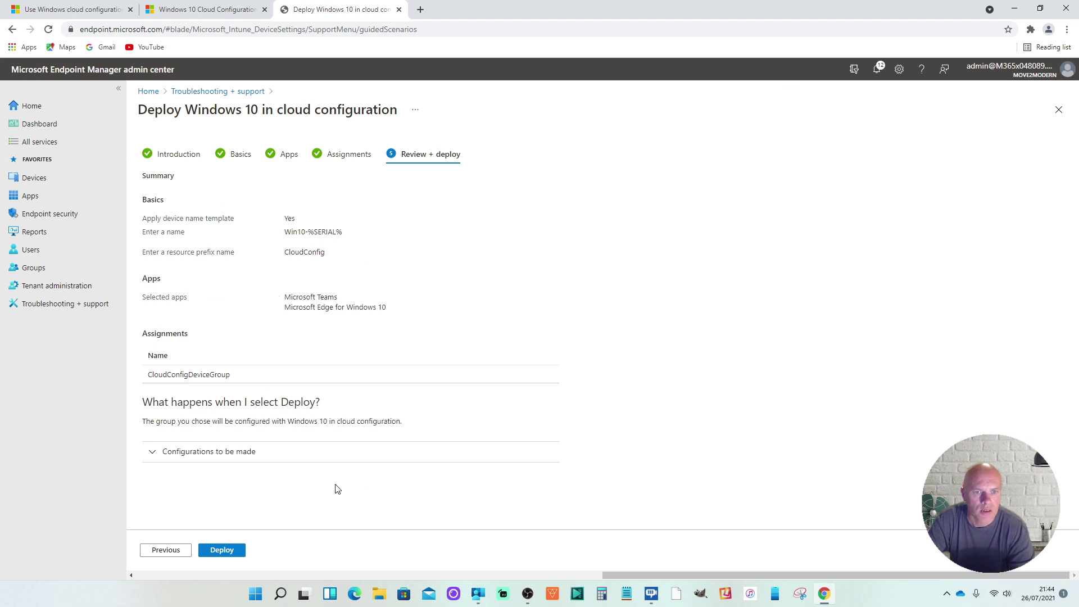
# Deploy the cloud configuration and review the Deployment succeeded resource list
pyautogui.click(220, 552)
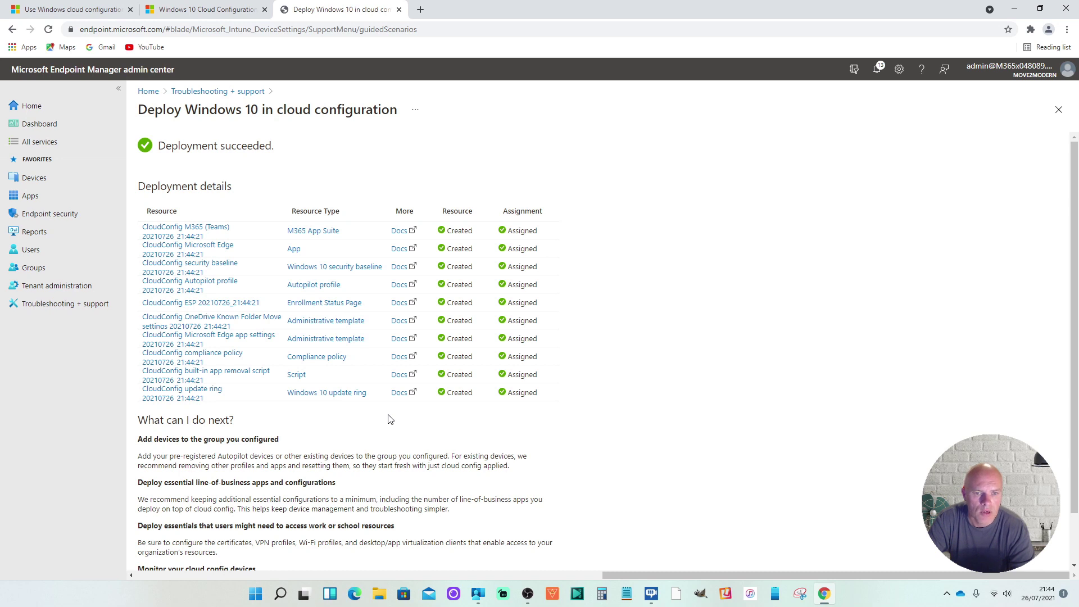
pyautogui.scroll(-1, 390, 420)
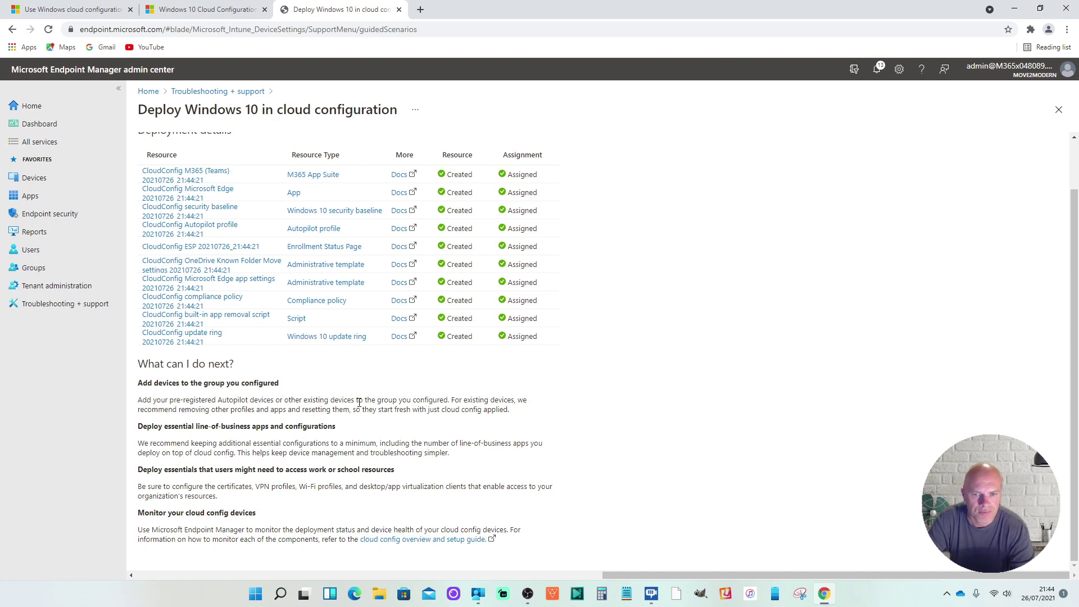
# Check that the CloudConfig Windows compliance policy is assigned to CloudConfigDeviceGroup
pyautogui.scroll(1, 337, 388)
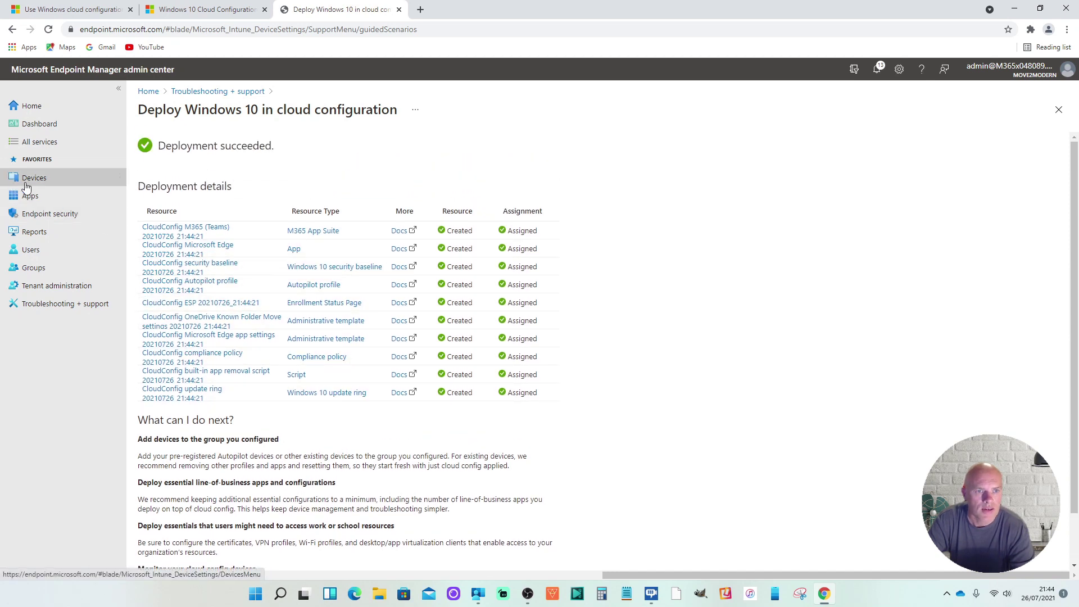
pyautogui.click(41, 179)
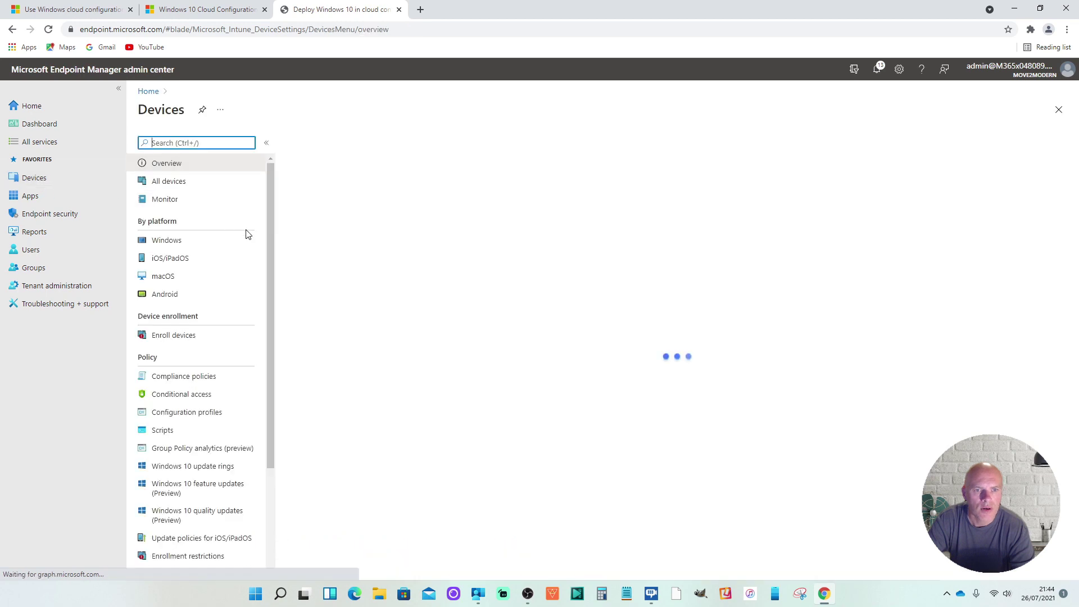
pyautogui.click(168, 241)
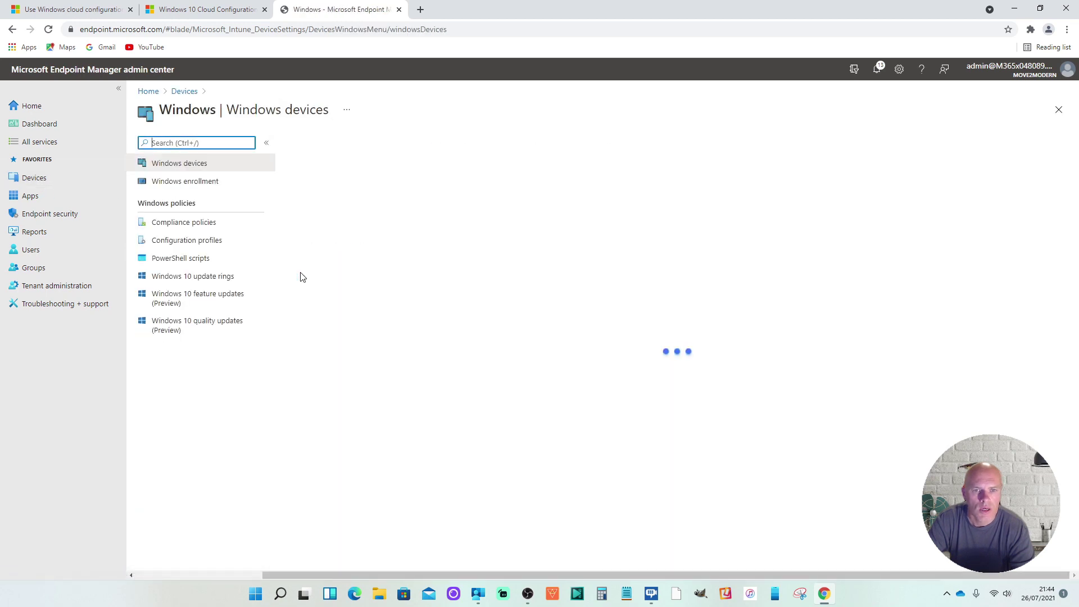
pyautogui.click(185, 223)
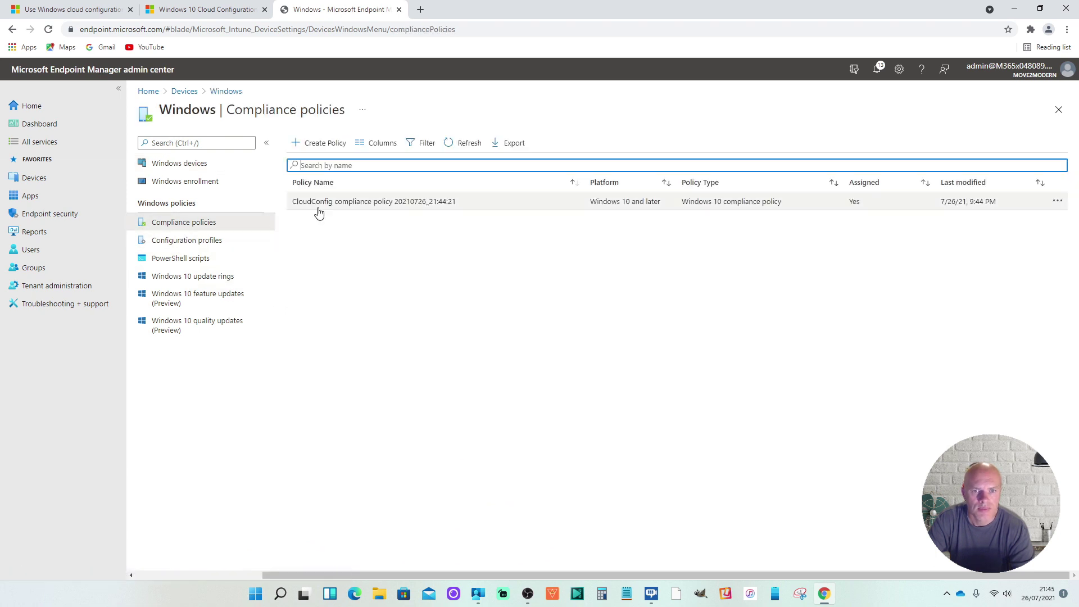
pyautogui.click(410, 203)
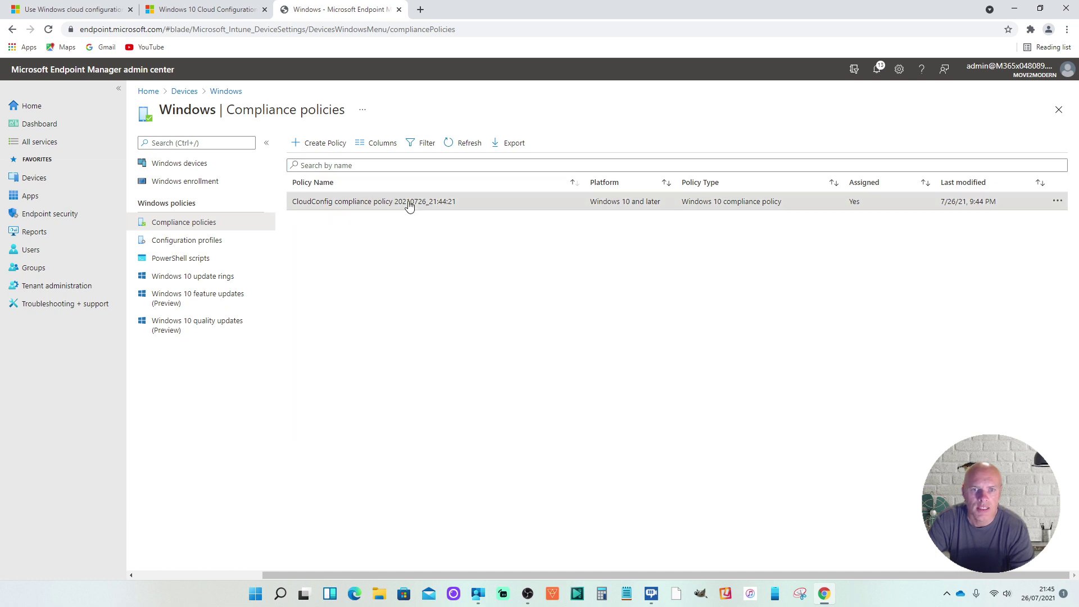
pyautogui.click(188, 207)
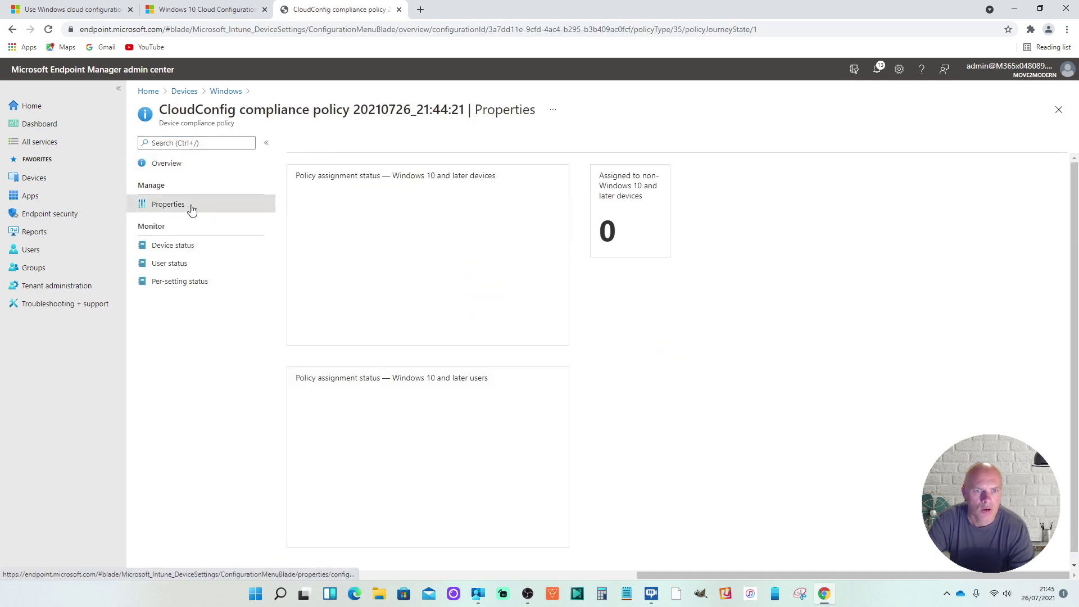
pyautogui.scroll(-3, 475, 460)
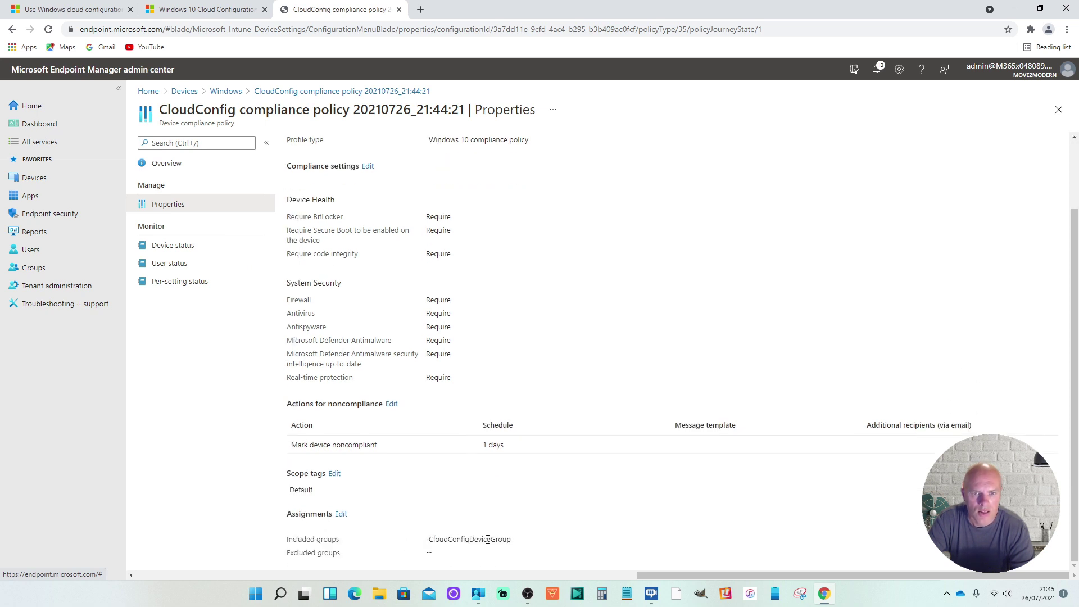
pyautogui.click(226, 92)
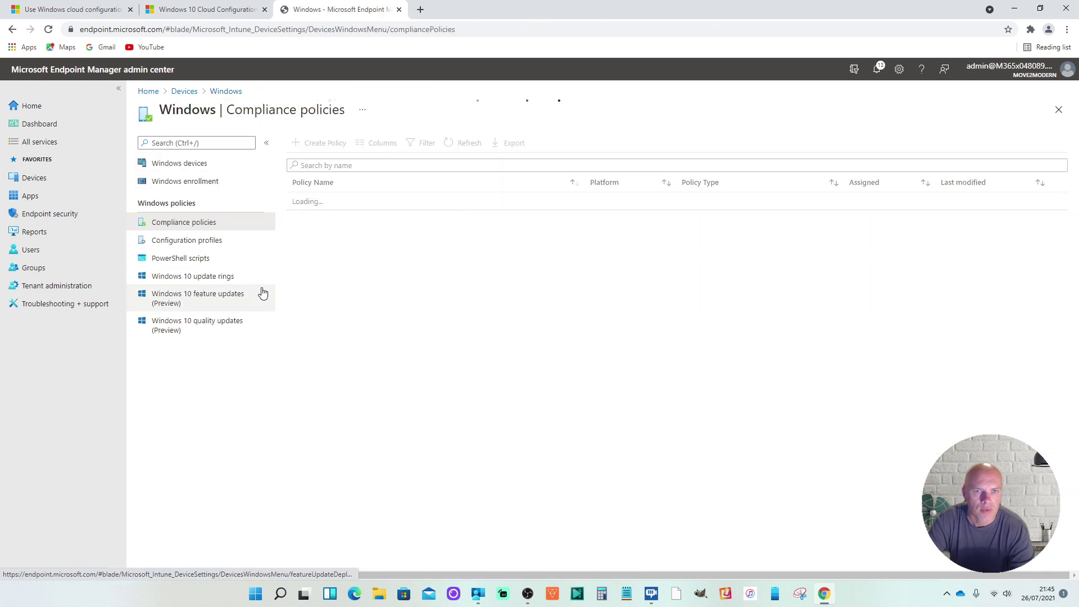
# Review the CloudConfig Windows configuration profiles, then the Windows PowerShell scripts list
pyautogui.click(181, 241)
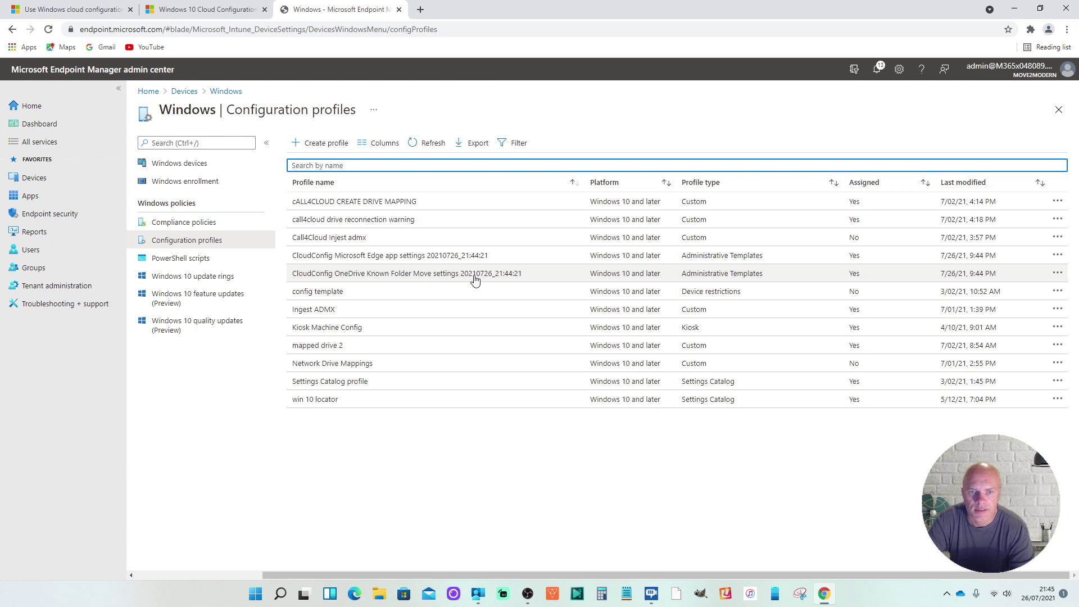
pyautogui.click(169, 259)
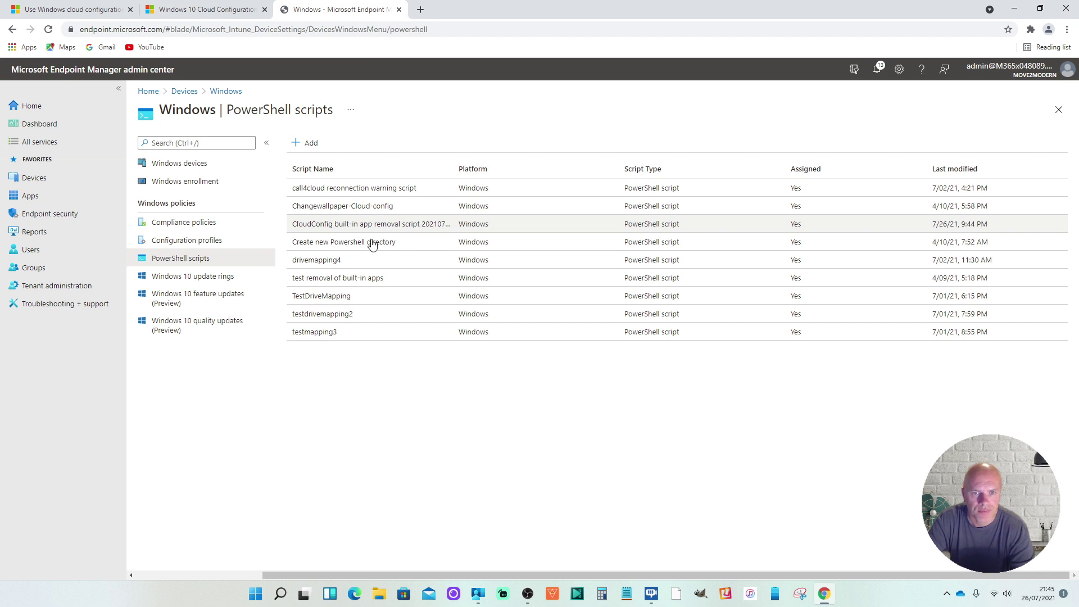
# Verify the CloudConfig update ring's settings and CloudConfigDeviceGroup assignment, then go to Apps
pyautogui.click(188, 282)
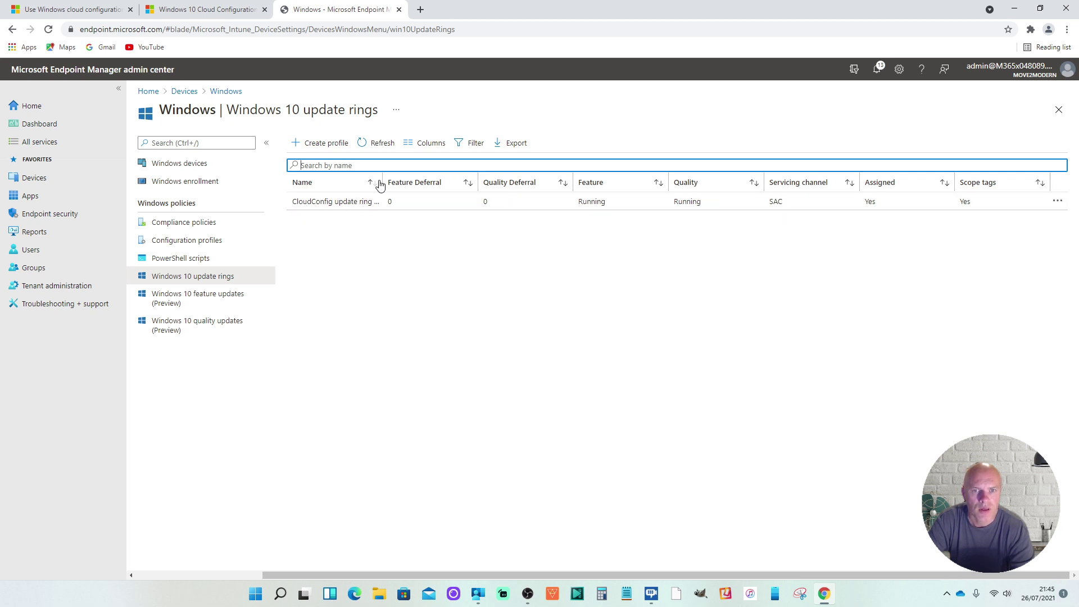
pyautogui.moveTo(383, 182); pyautogui.dragTo(435, 181)
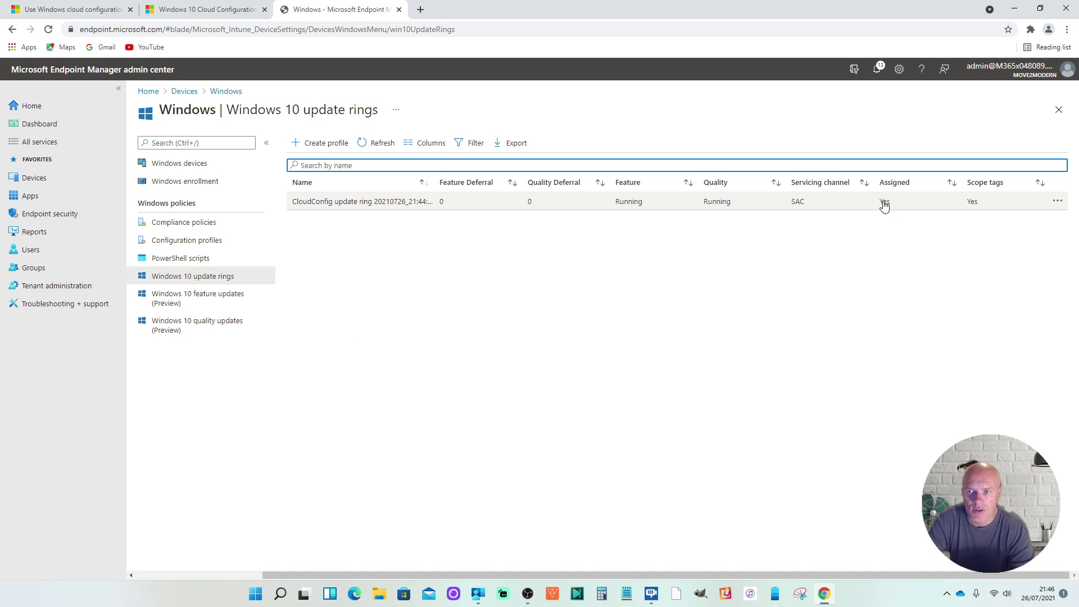
pyautogui.click(346, 203)
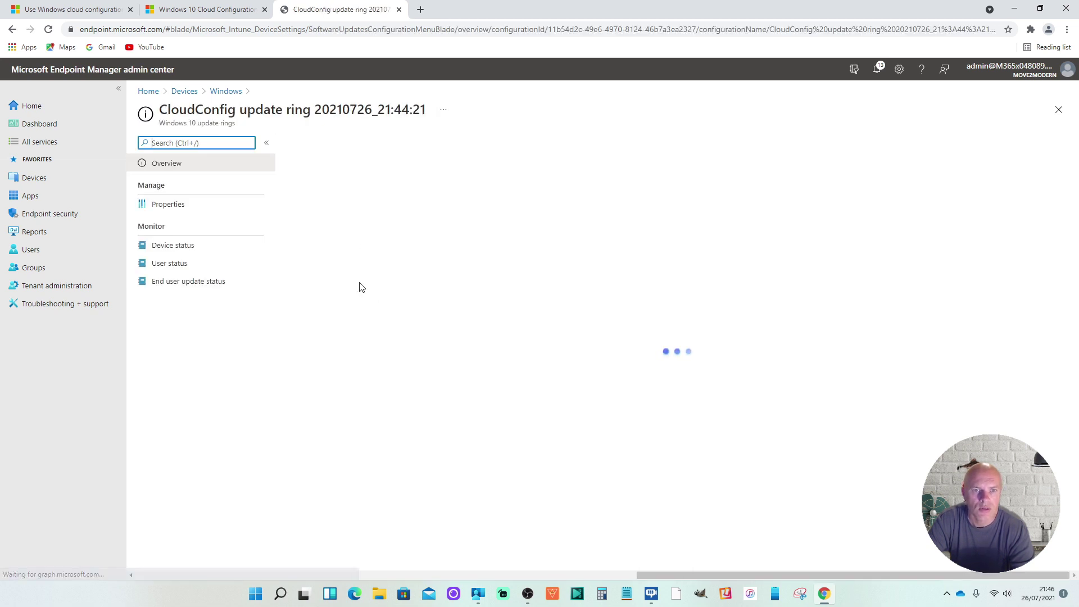
pyautogui.click(178, 209)
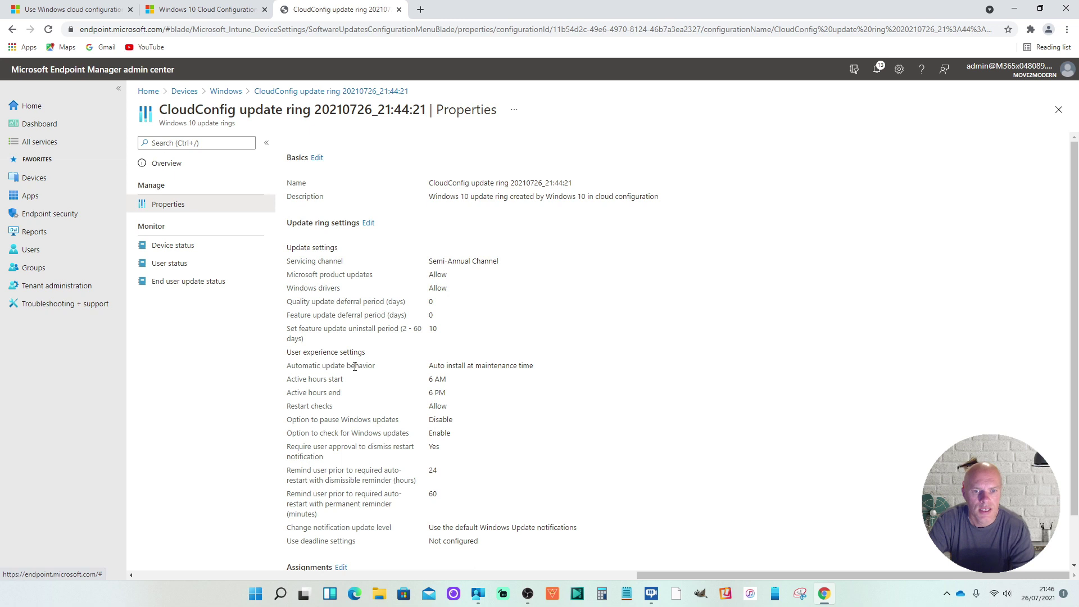
pyautogui.scroll(-2, 357, 381)
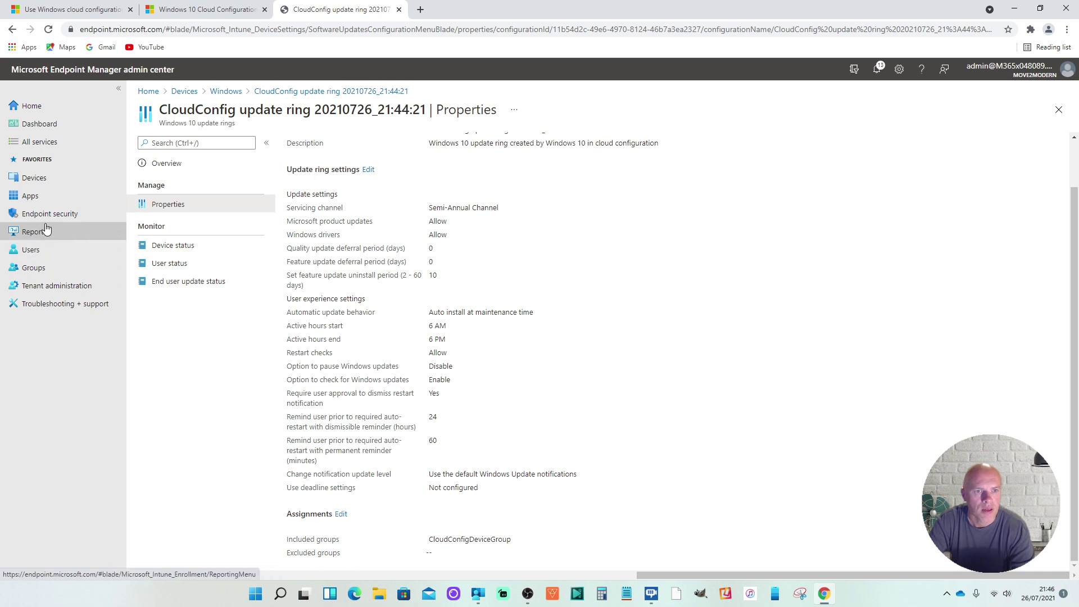
pyautogui.click(45, 197)
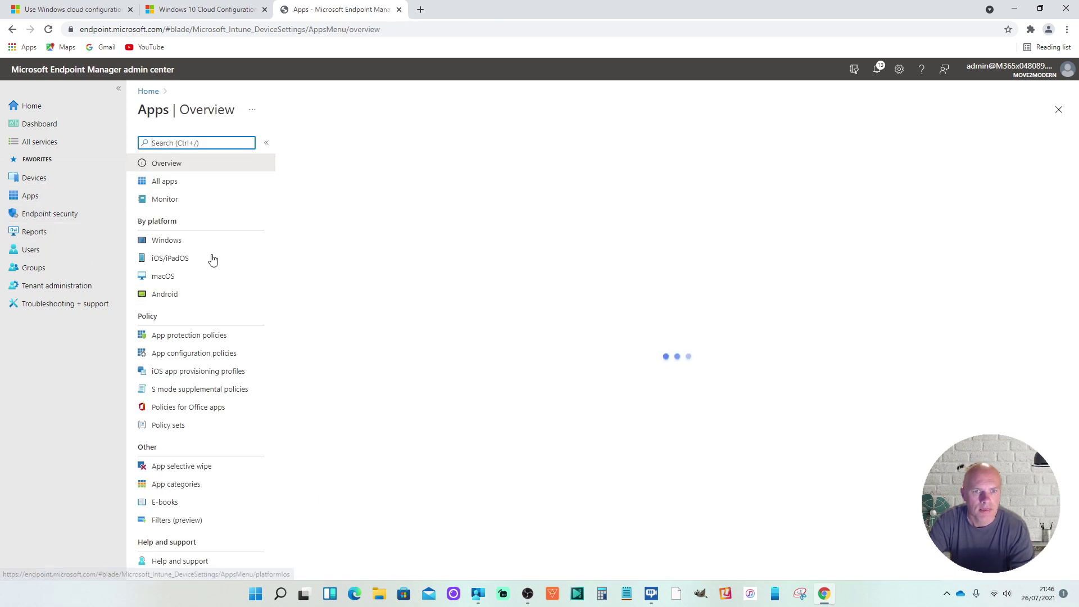
# Show the Windows apps list to check the CloudConfig M365 (Teams) and Microsoft Edge apps' assignments
pyautogui.click(191, 241)
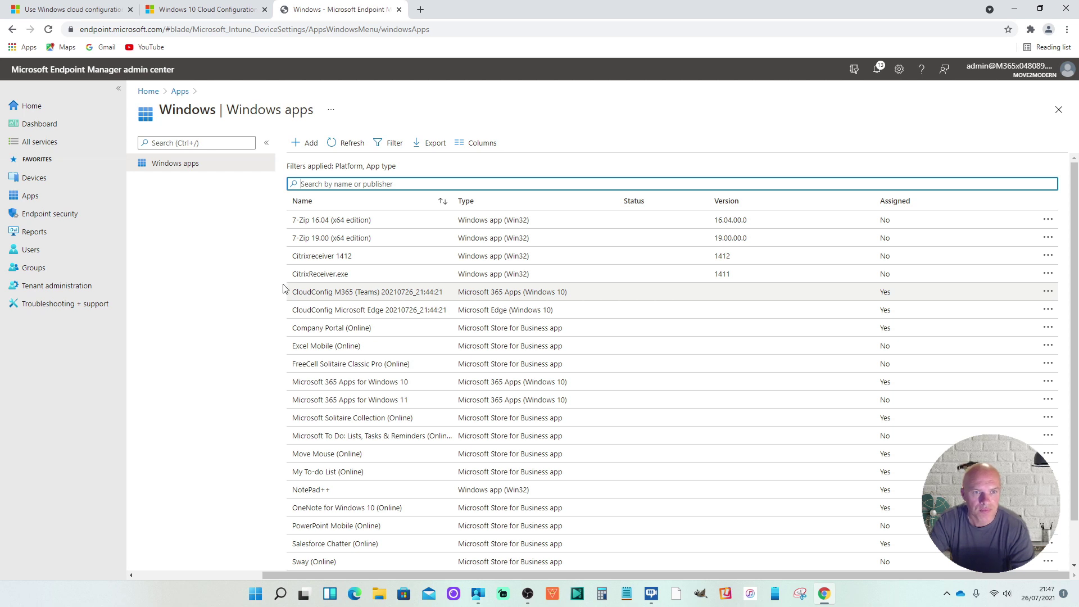
# Open the CloudConfig profile under Windows 10 Security Baseline and view its Properties page
pyautogui.click(72, 220)
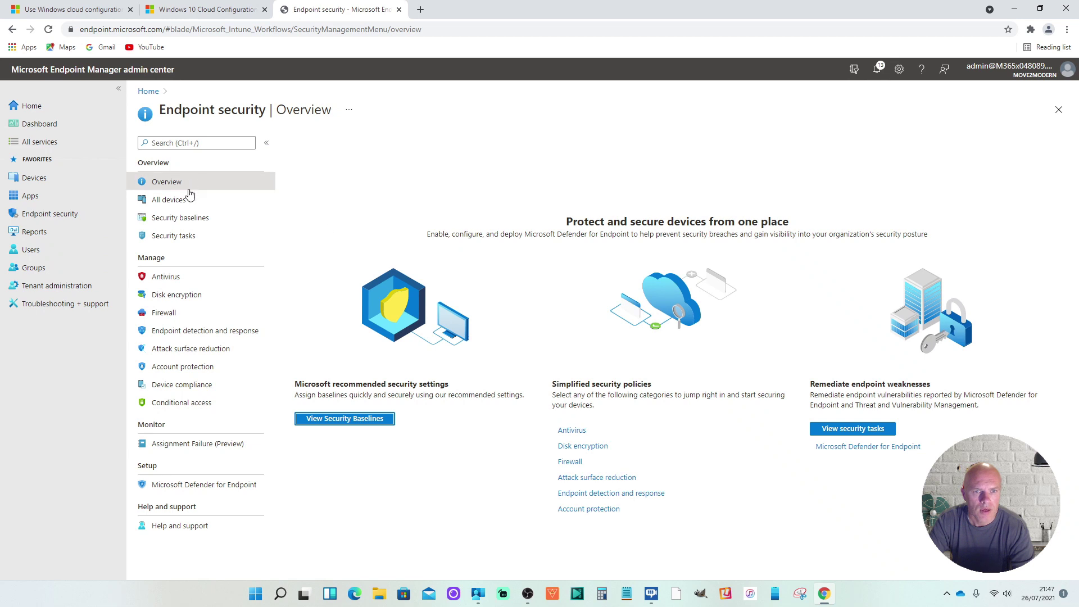
pyautogui.click(168, 220)
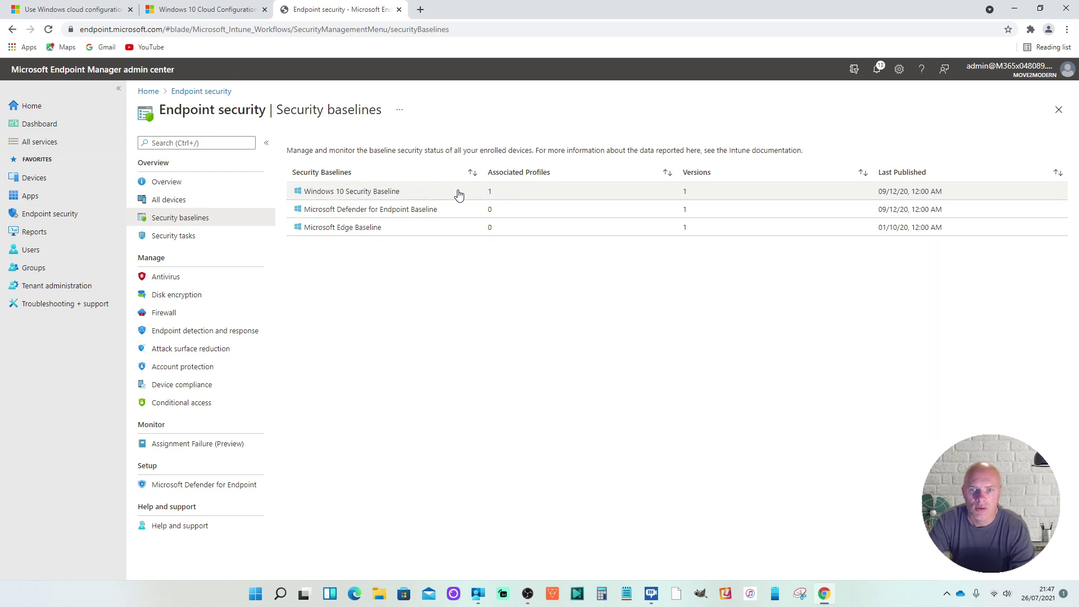
pyautogui.click(333, 192)
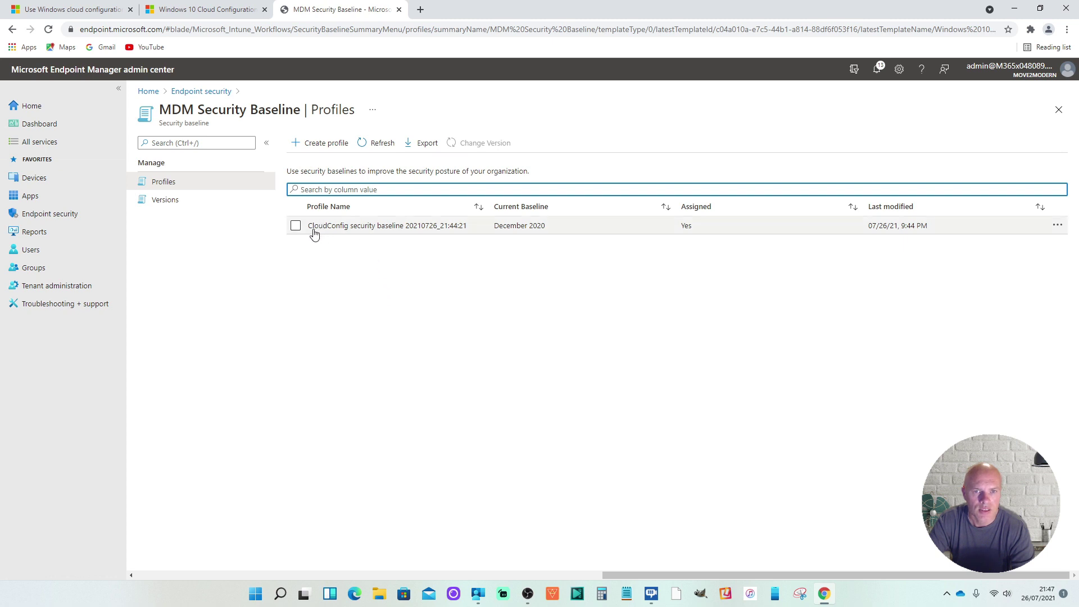
pyautogui.click(377, 227)
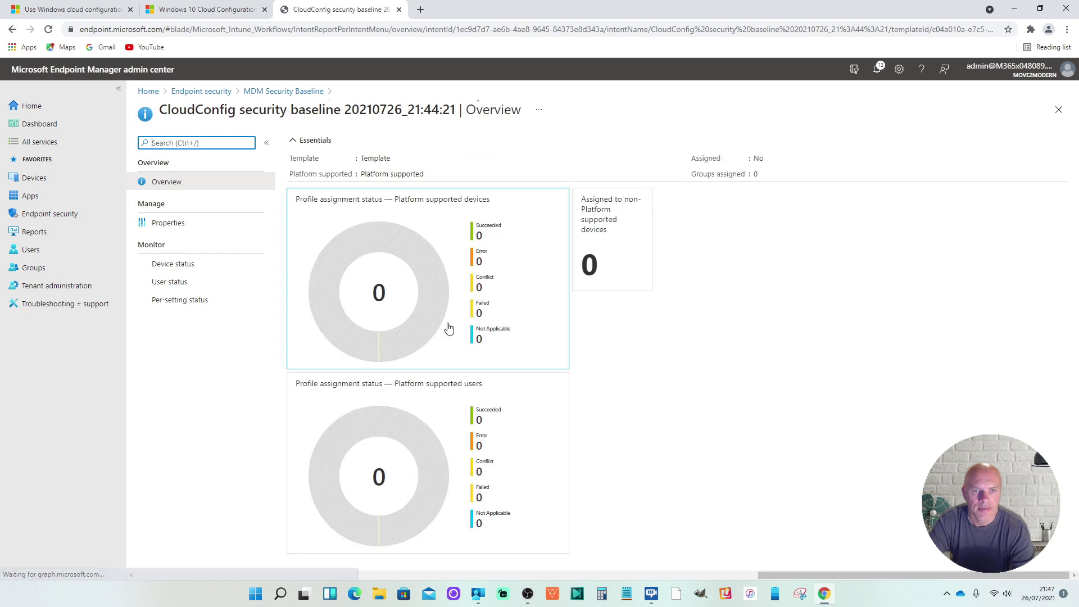
pyautogui.click(189, 224)
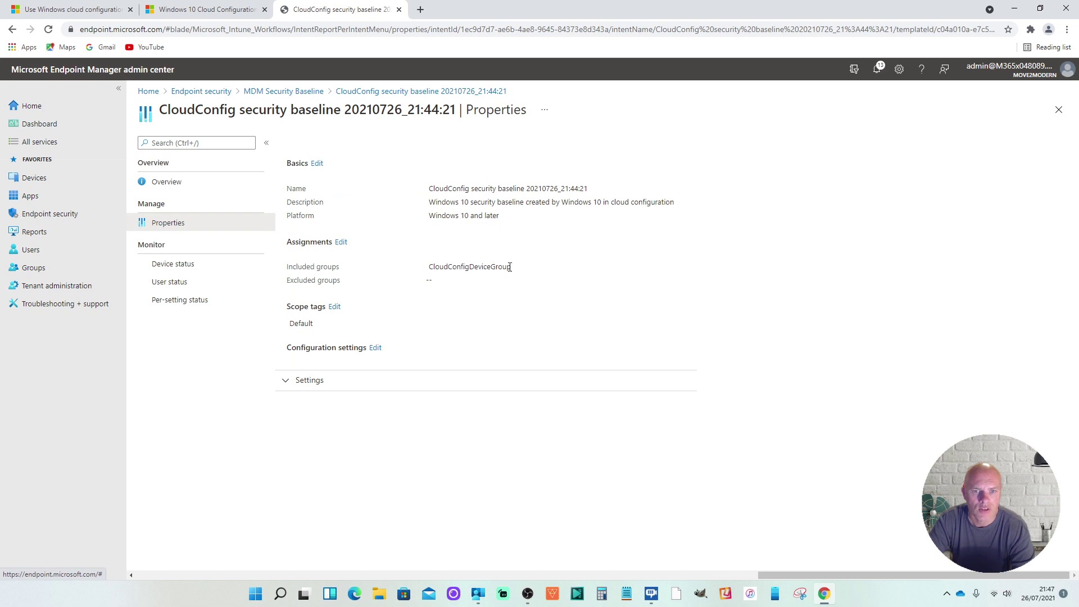
# Expand the baseline's configuration settings and the BitLocker category to review removable-drive settings
pyautogui.click(285, 381)
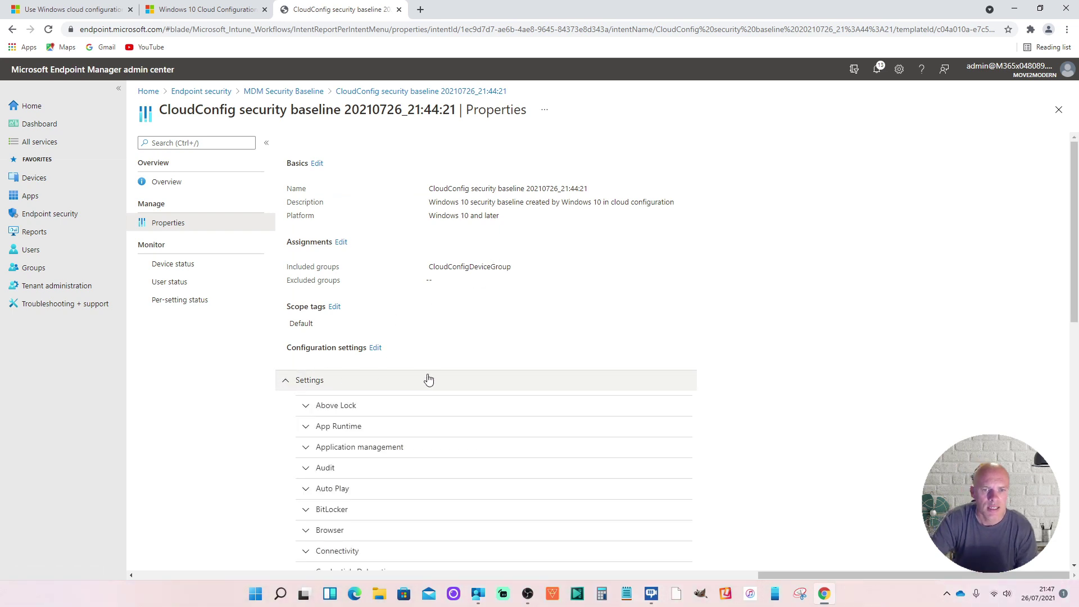
pyautogui.scroll(-3, 428, 380)
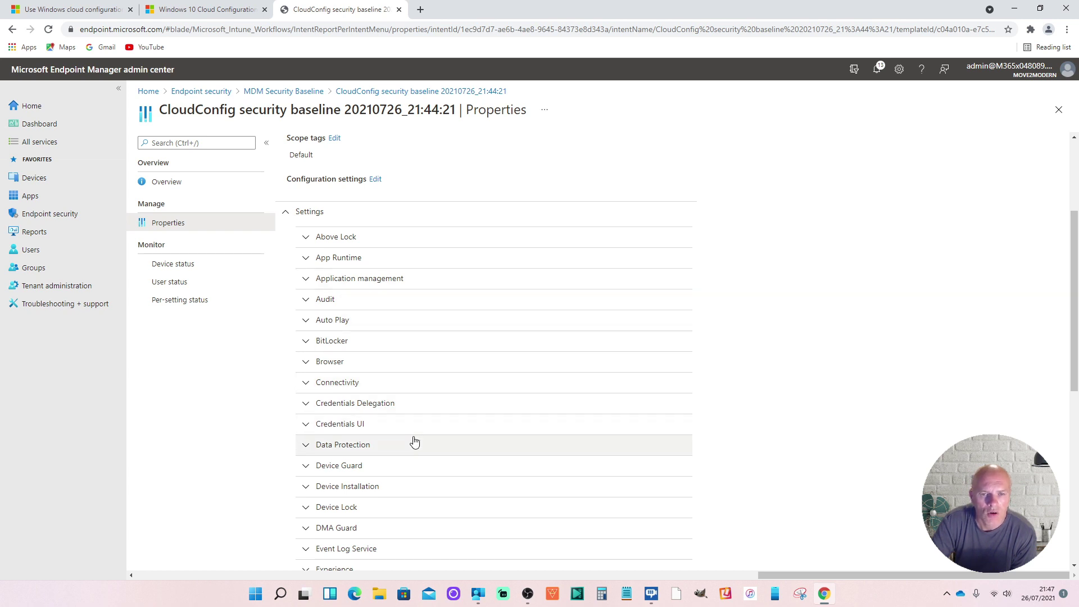
pyautogui.scroll(-2, 414, 442)
pyautogui.scroll(2, 414, 442)
pyautogui.click(305, 341)
pyautogui.scroll(-3, 452, 420)
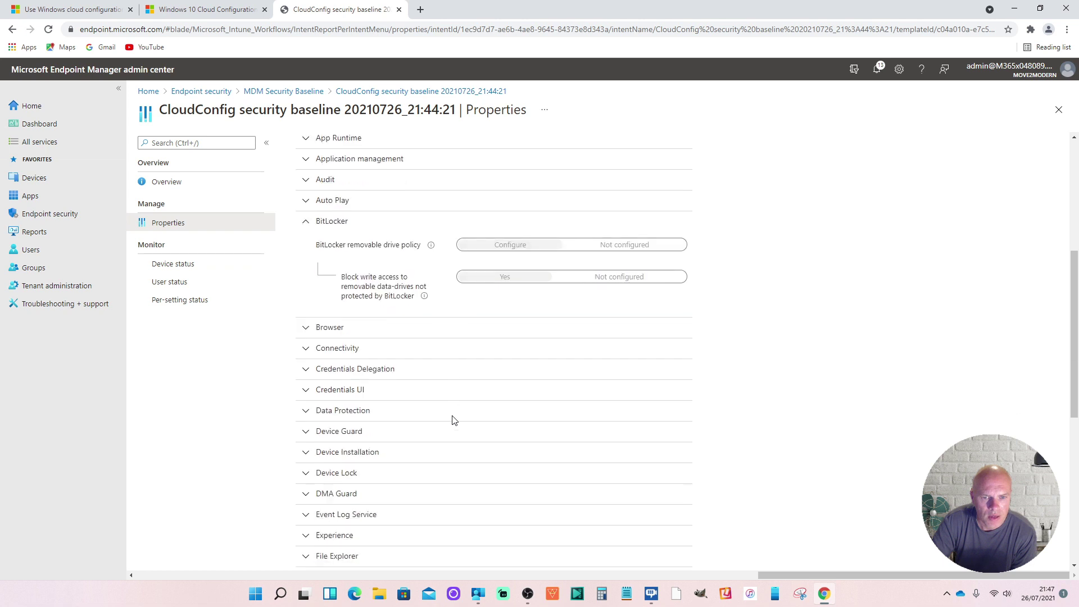
pyautogui.scroll(-2, 453, 420)
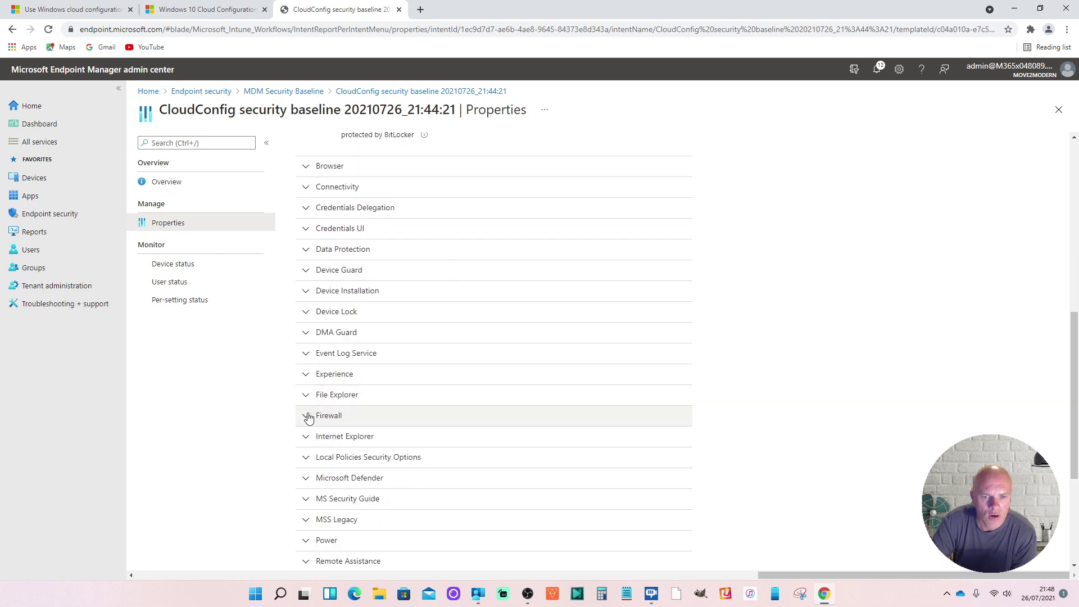
pyautogui.scroll(-2, 307, 484)
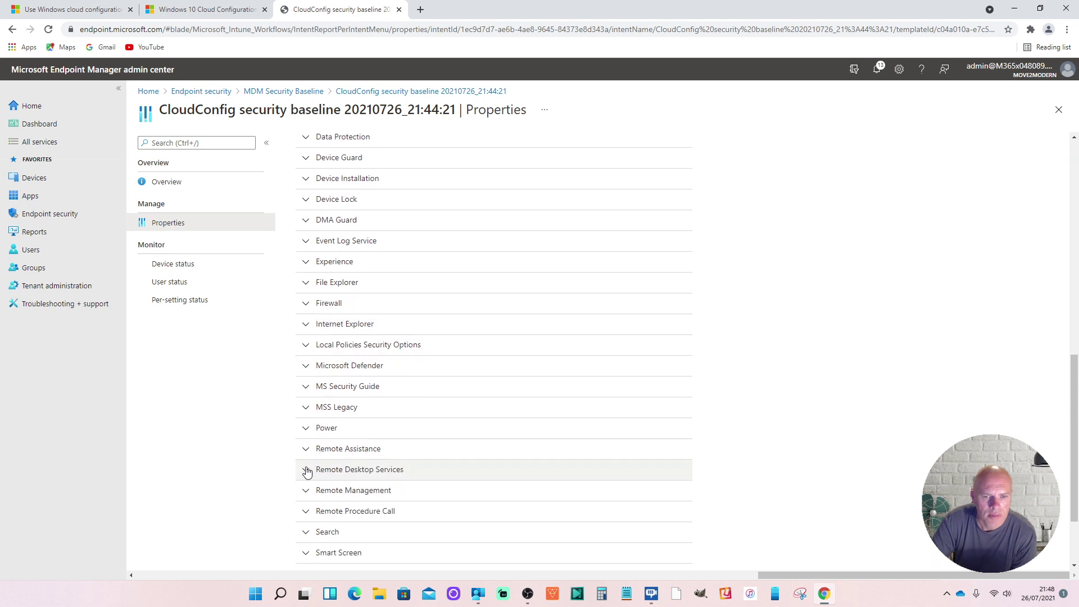
# Expand the Power category to review the wake-password and standby-state settings
pyautogui.click(304, 433)
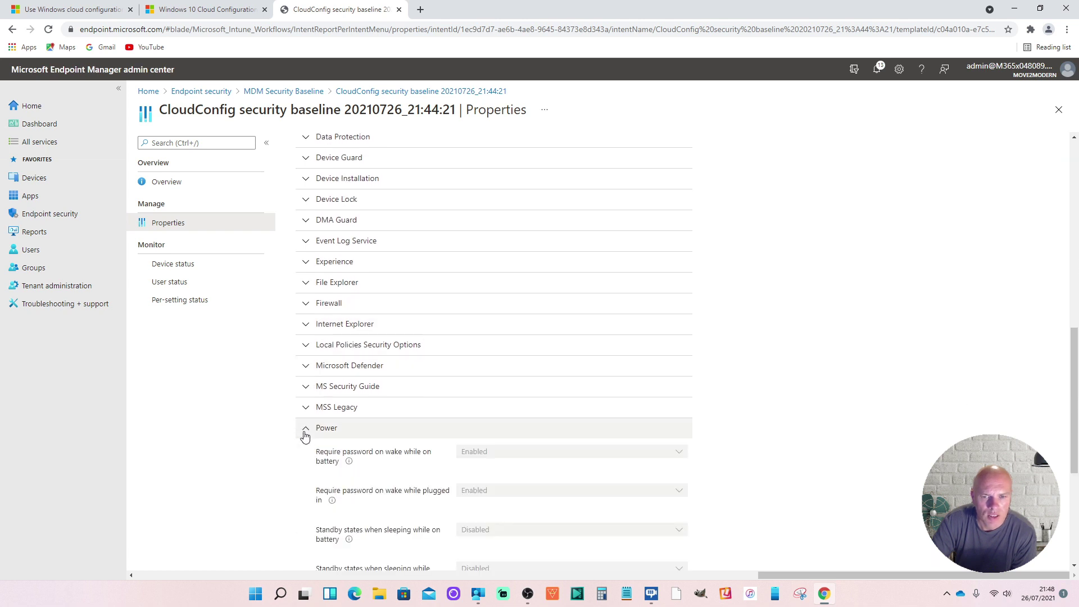
pyautogui.scroll(-5, 434, 438)
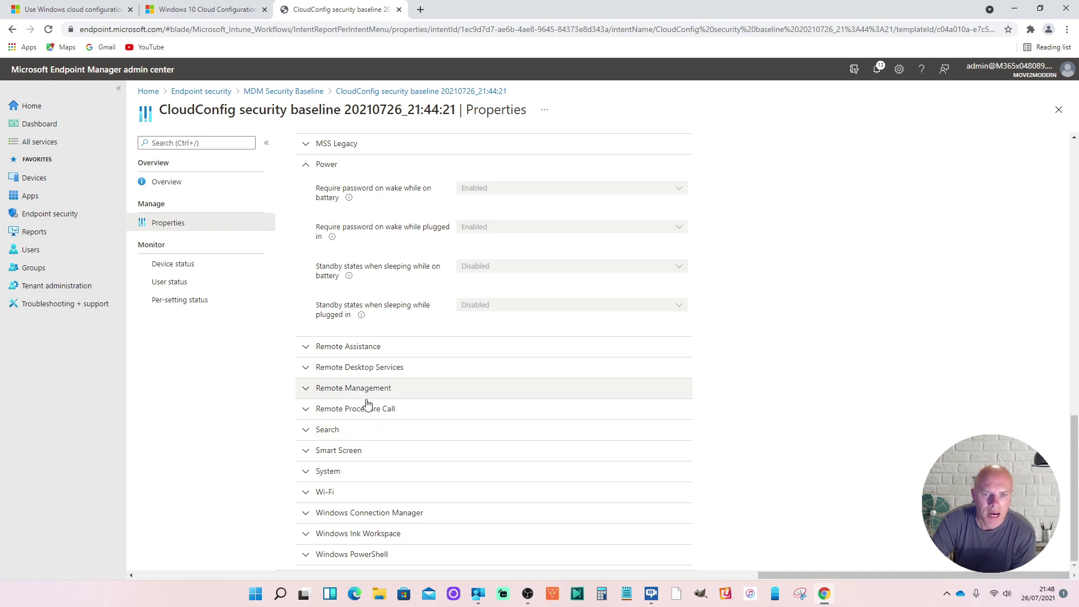
pyautogui.scroll(3, 366, 397)
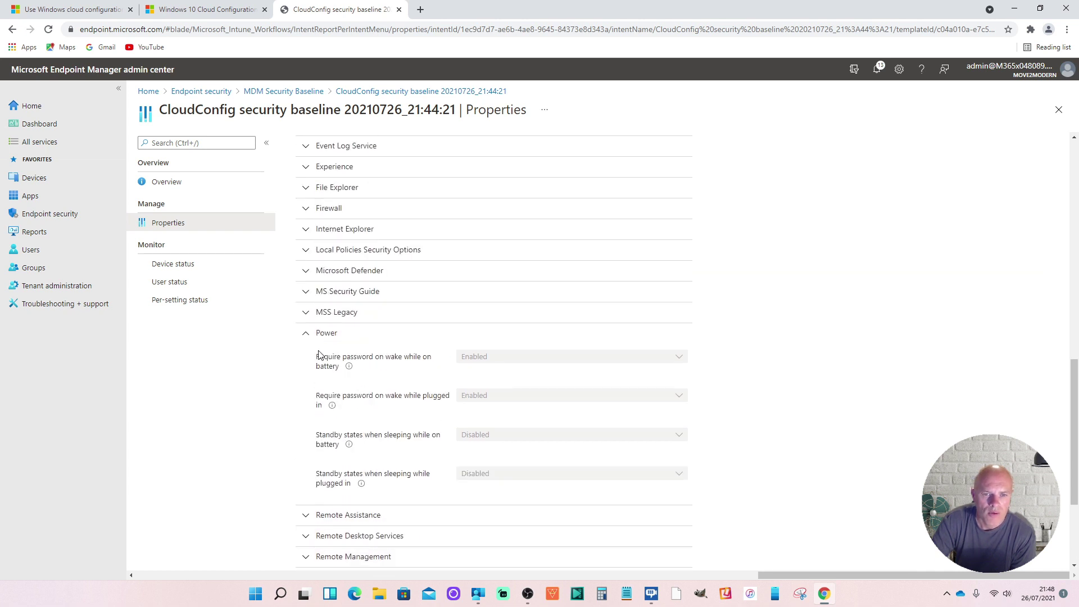
# Collapse the Power category and return to the top of the settings list
pyautogui.click(307, 335)
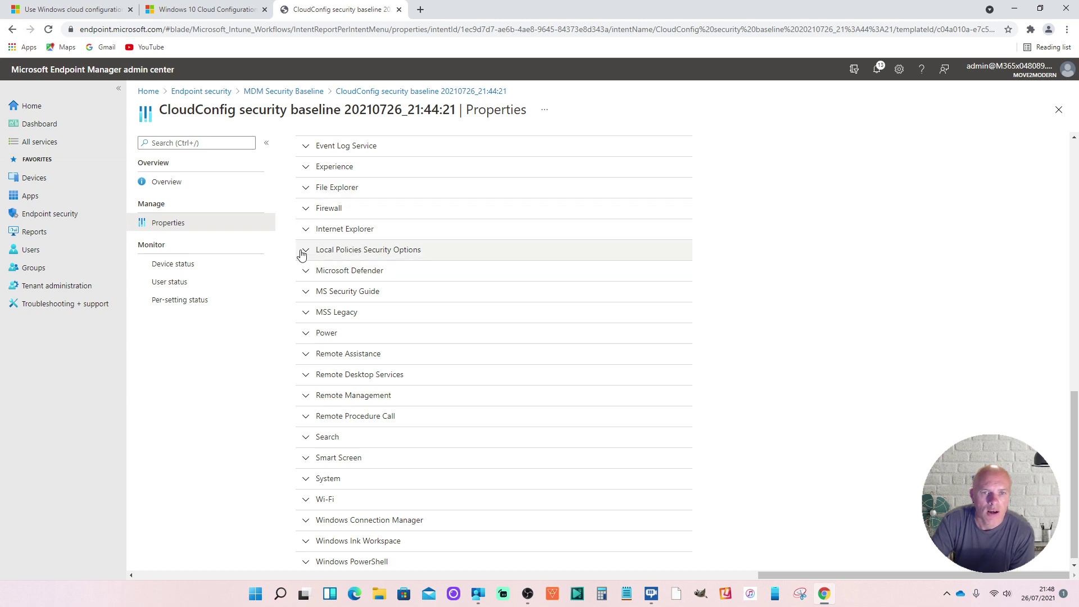
pyautogui.scroll(3, 338, 250)
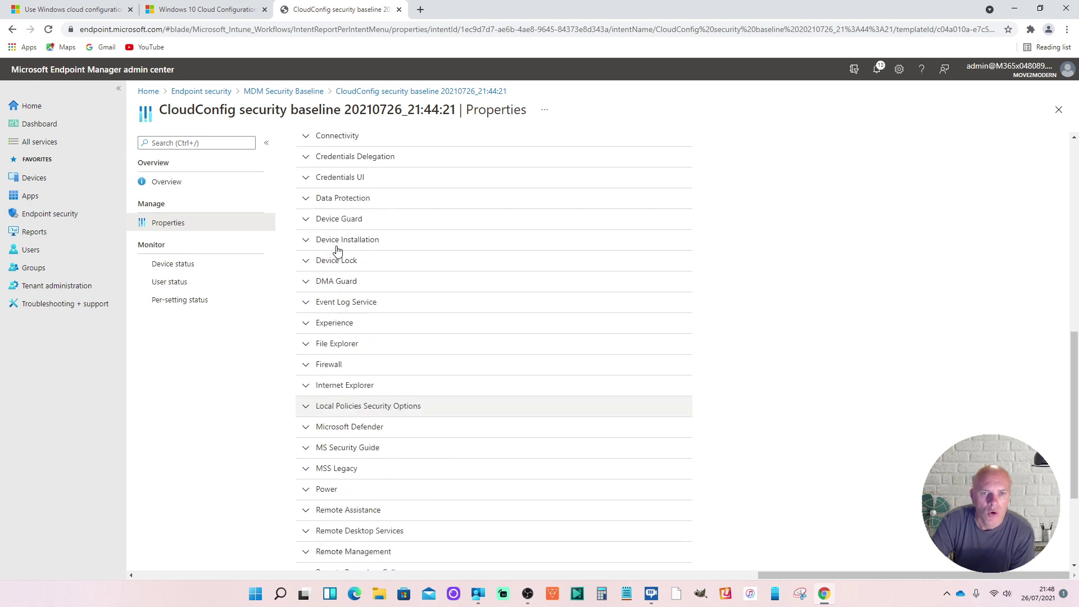
pyautogui.scroll(1, 338, 250)
pyautogui.scroll(4, 337, 250)
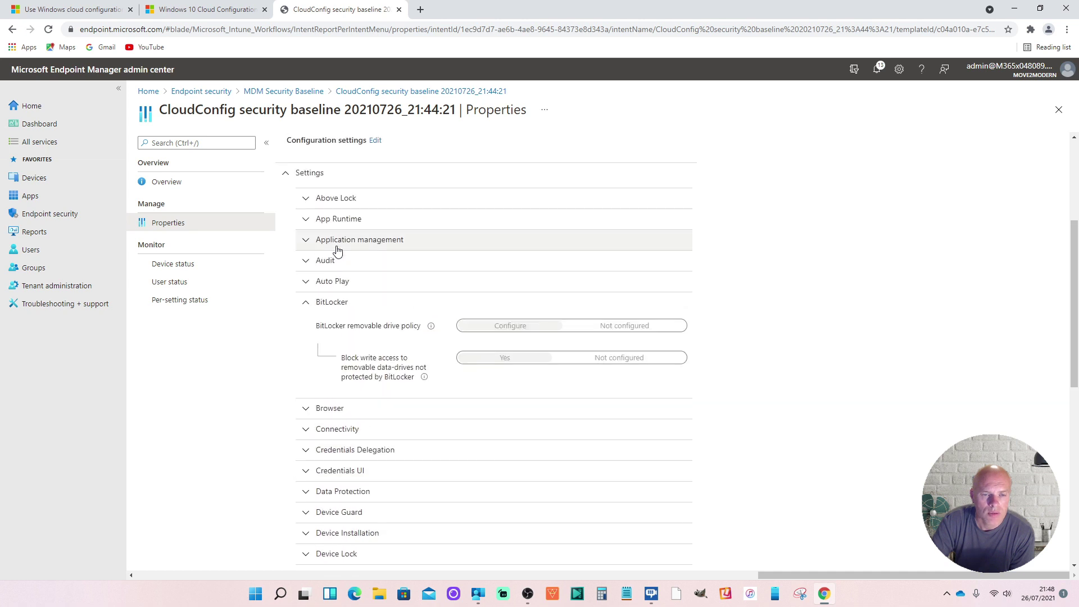